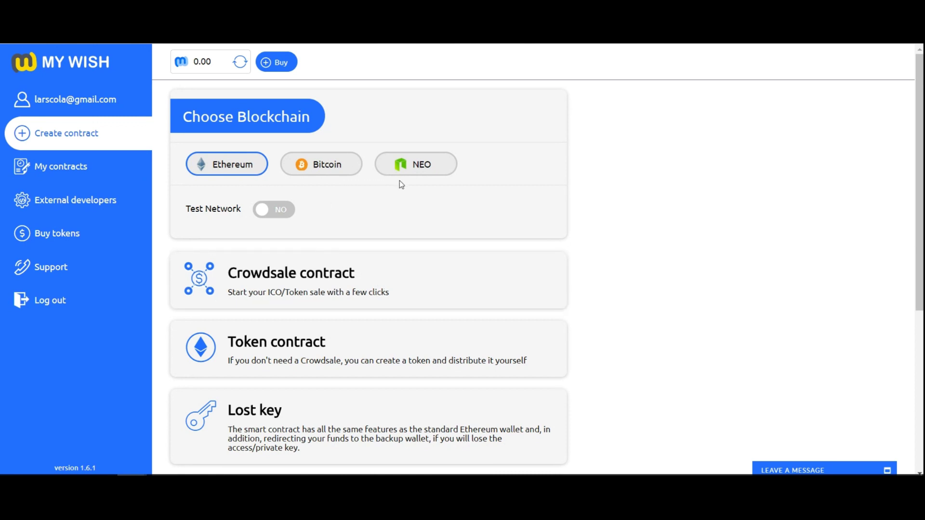
Switch to the Ropsten test network and start a new Crowdsale contract.
click(274, 210)
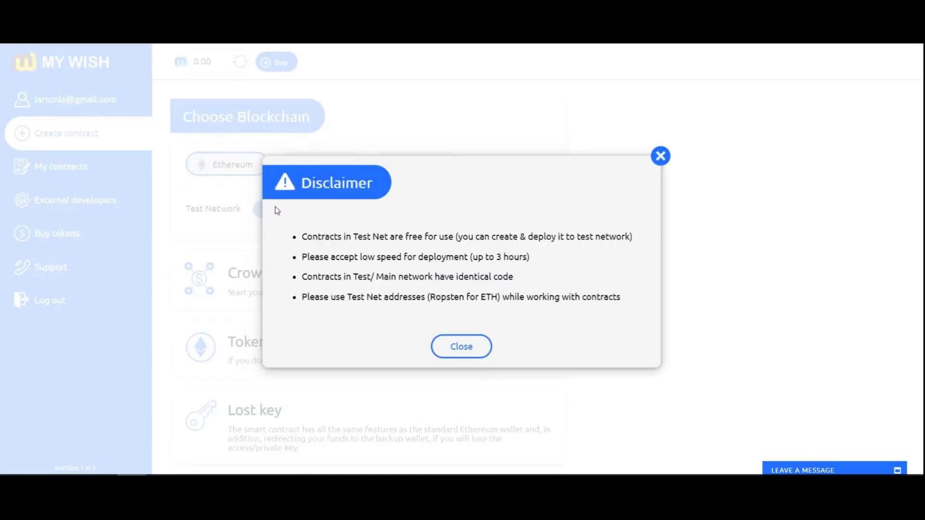
click(460, 348)
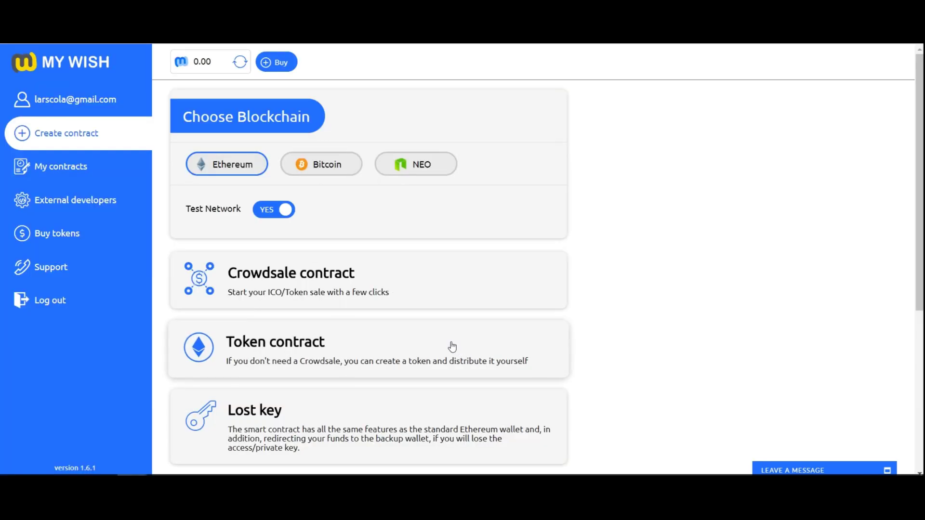
click(346, 282)
Rename the contract to MyCrowdSale and keep 'Create new token' as the token choice.
click(306, 221)
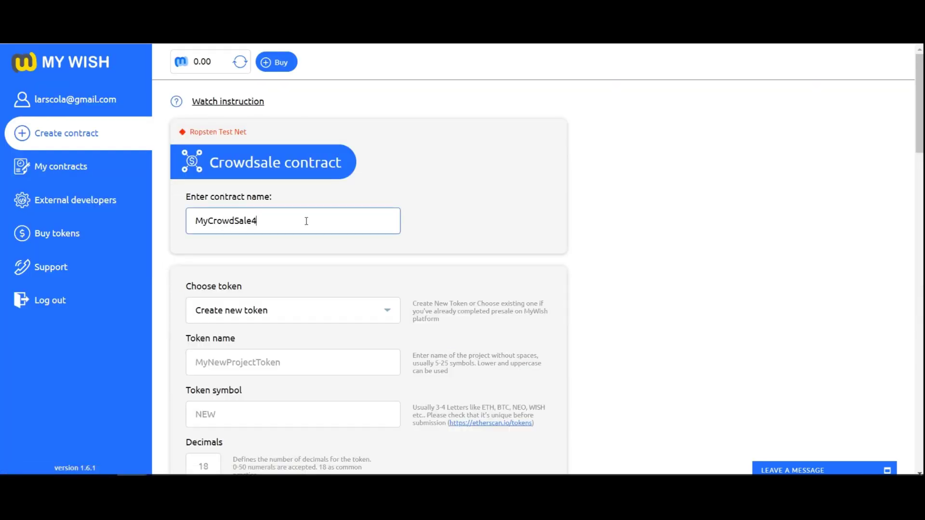
key(BackSpace)
scroll(337, 251, down, 4)
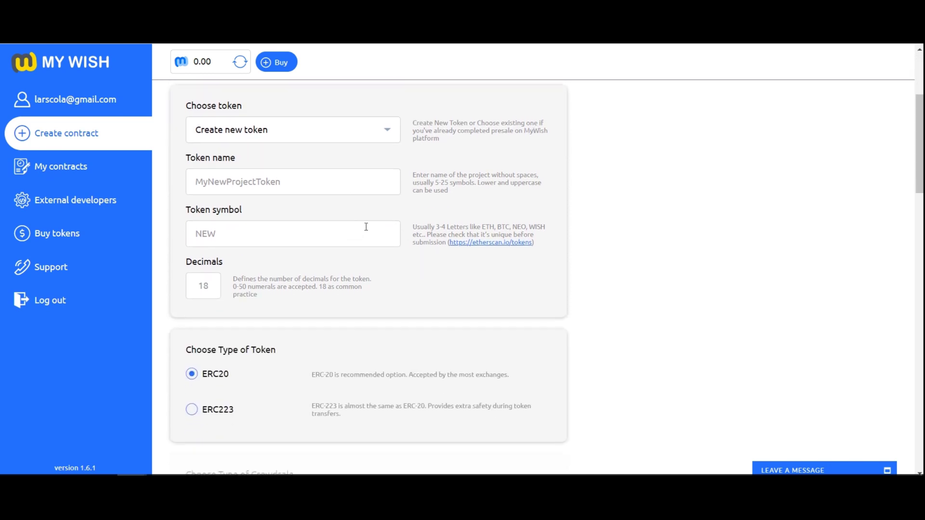
click(387, 133)
click(387, 134)
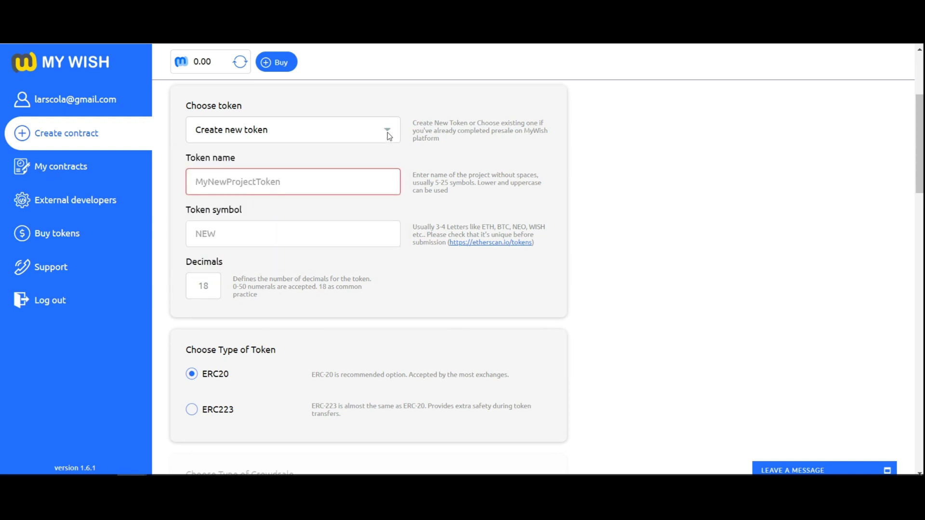
click(388, 134)
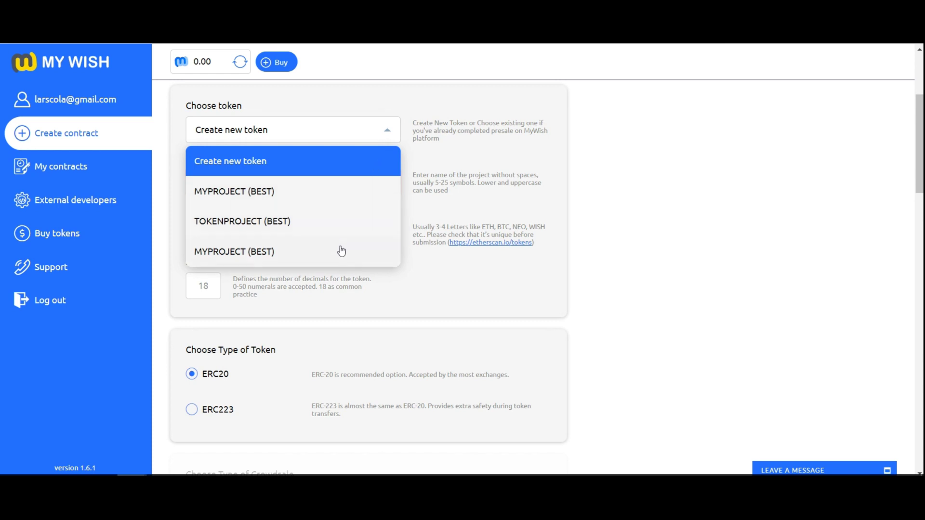
click(384, 135)
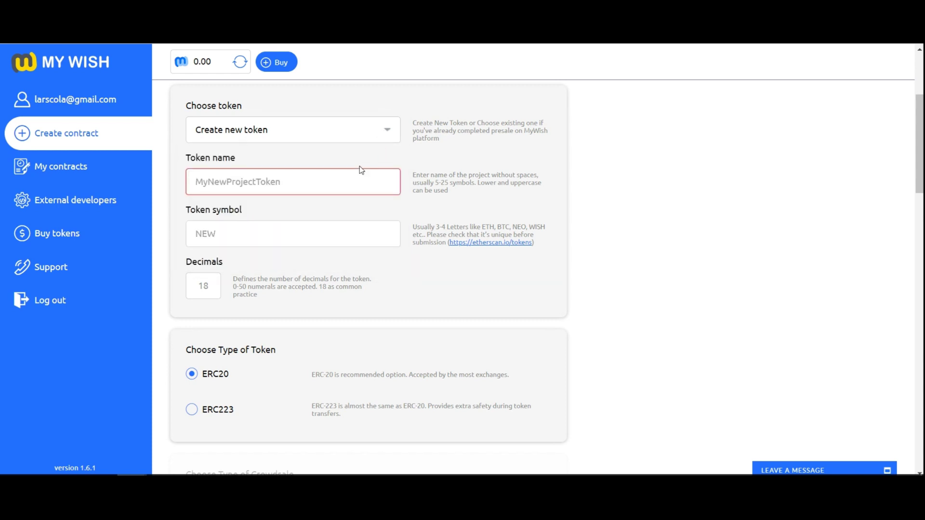
Fill in token name MyProjectToken from autofill, symbol TKN and 18 decimals.
click(346, 188)
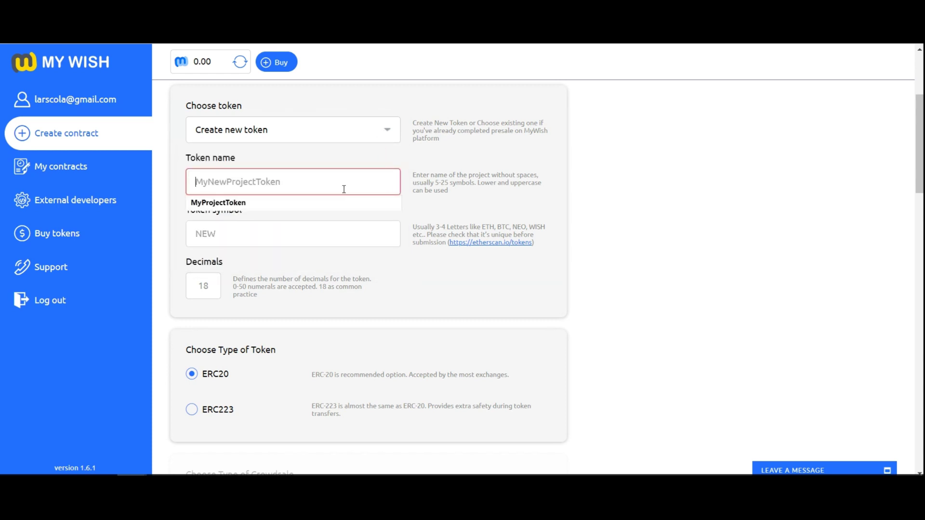
click(325, 203)
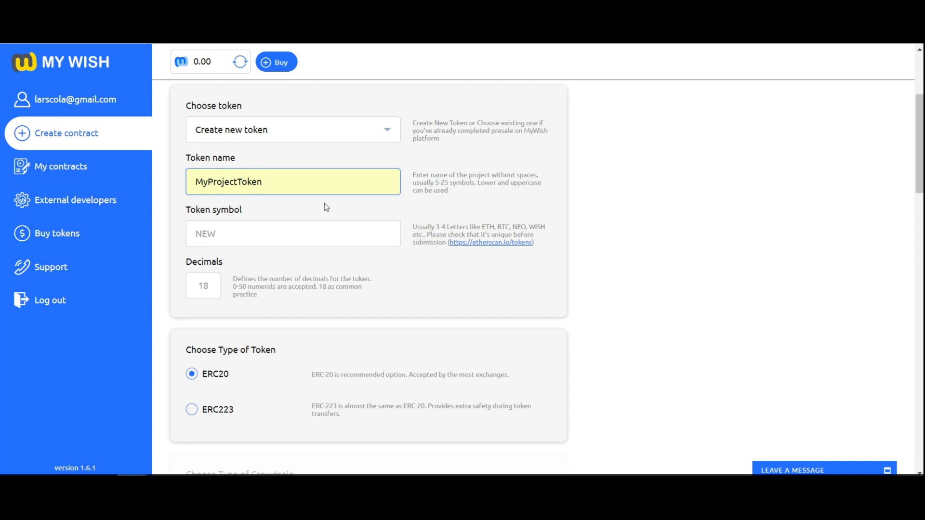
click(321, 233)
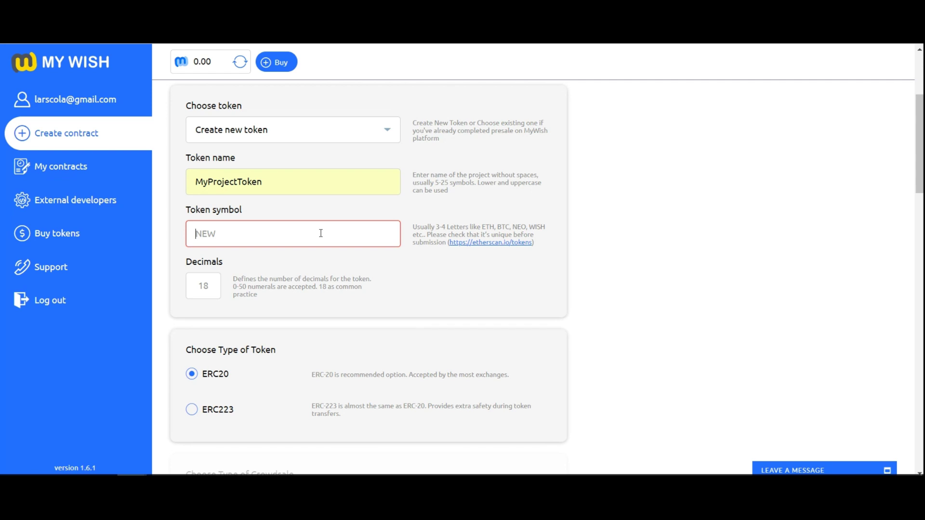
text(TKN)
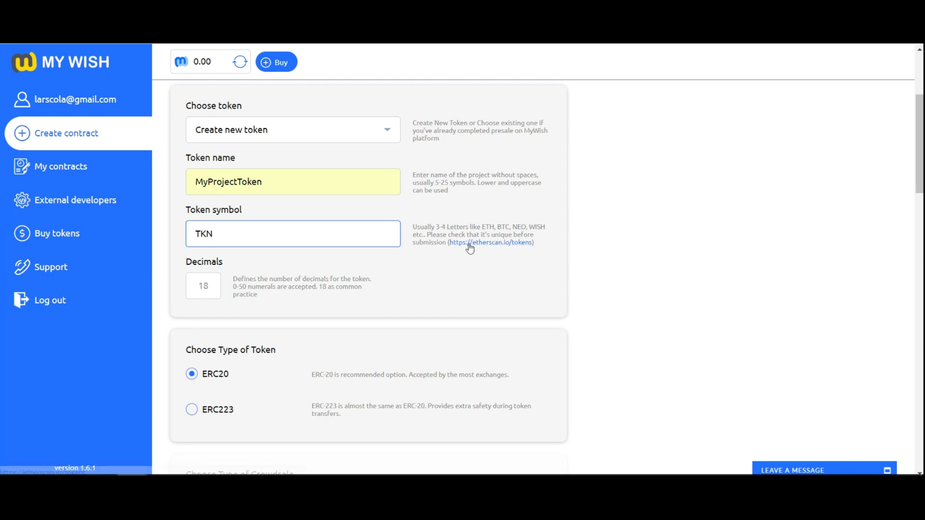
click(202, 285)
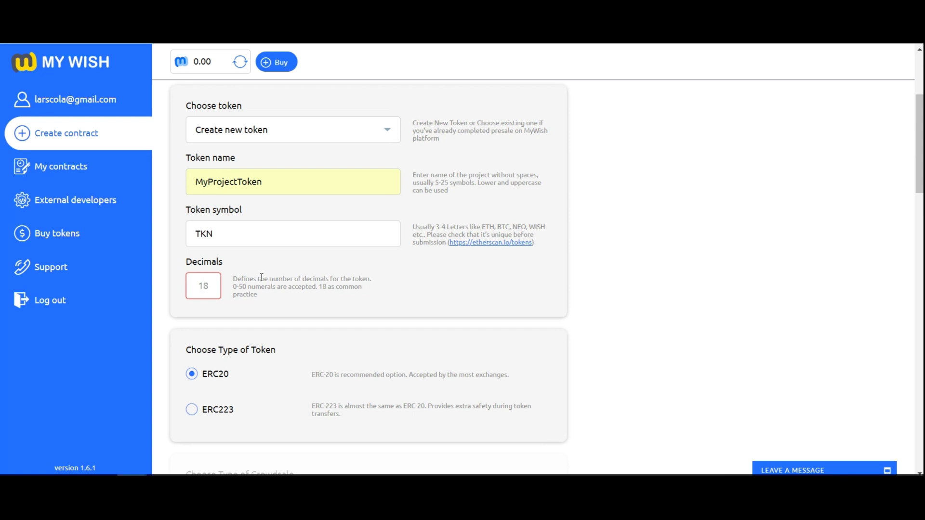
text(18)
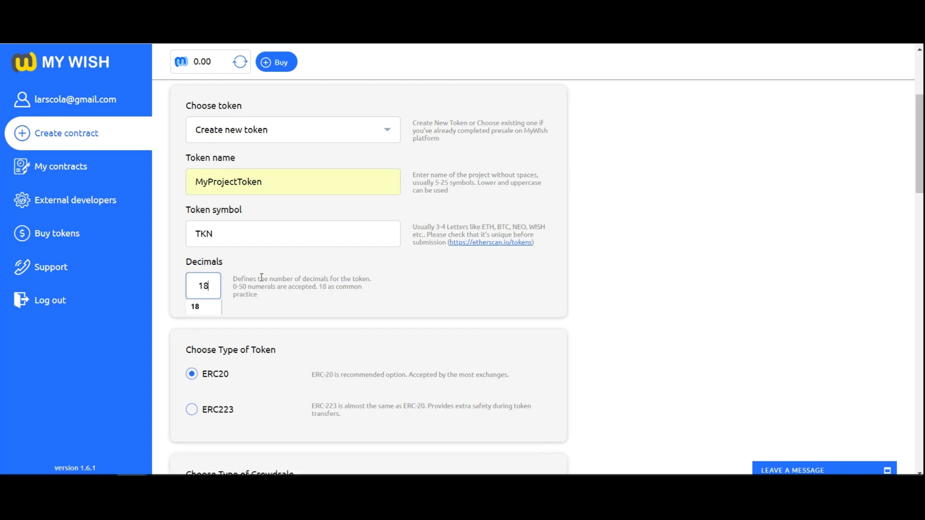
click(286, 297)
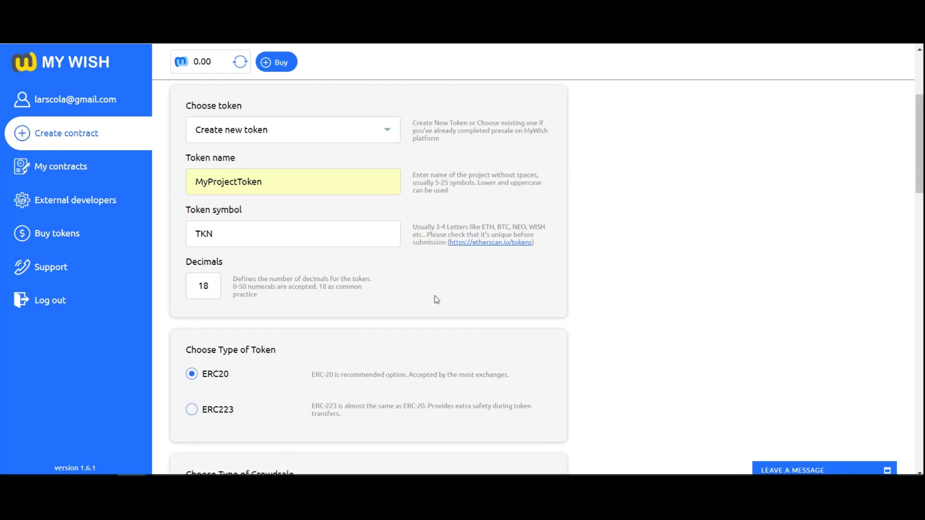
scroll(434, 295, down, 3)
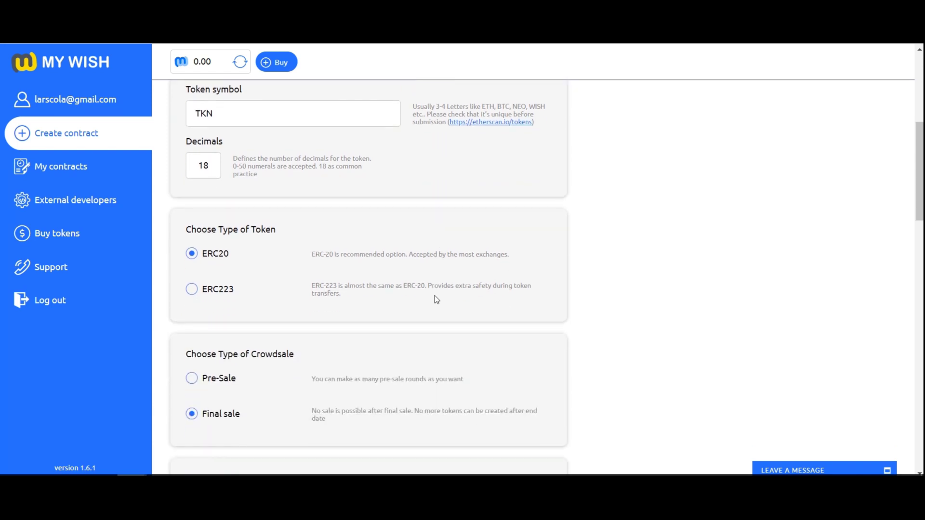
click(192, 290)
click(192, 255)
scroll(592, 253, down, 5)
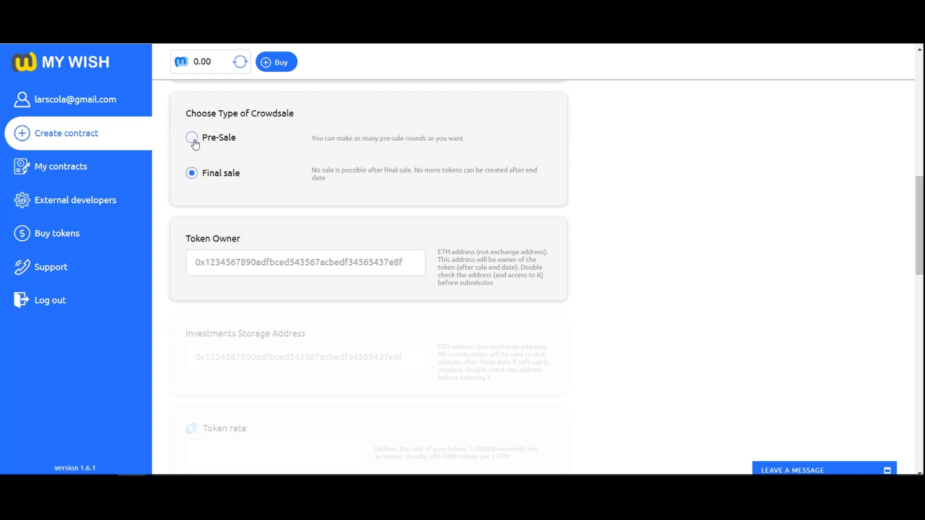
click(193, 140)
click(192, 175)
Paste the same ETH wallet address into Token Owner and Investments Storage Address.
scroll(298, 169, down, 3)
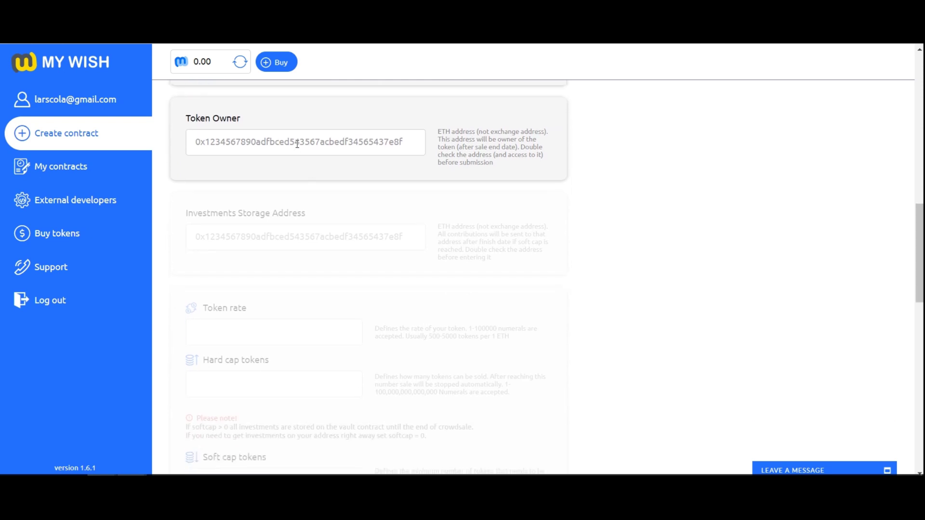
click(406, 141)
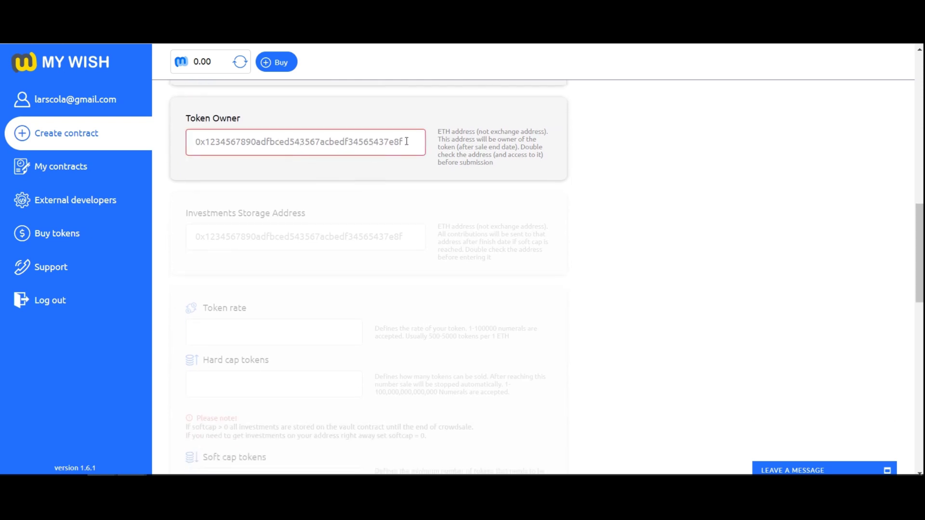
key(ctrl+v)
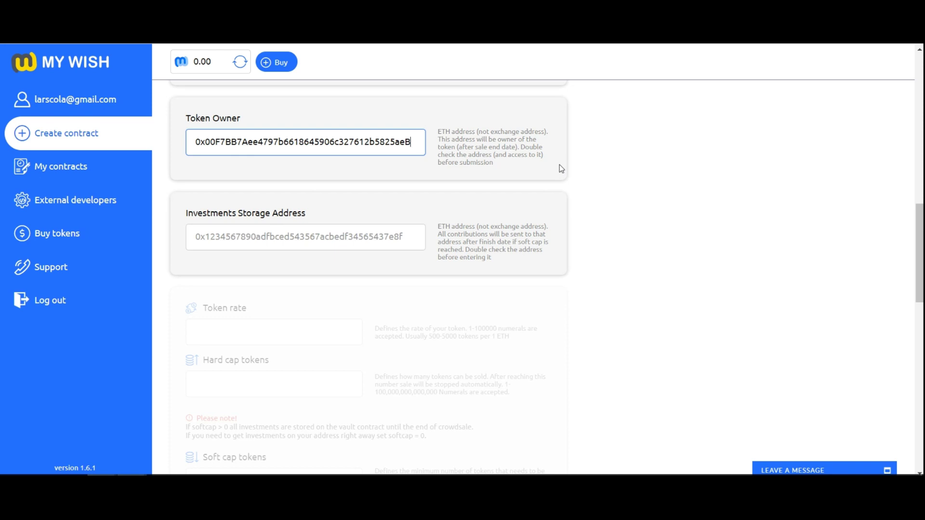
click(310, 242)
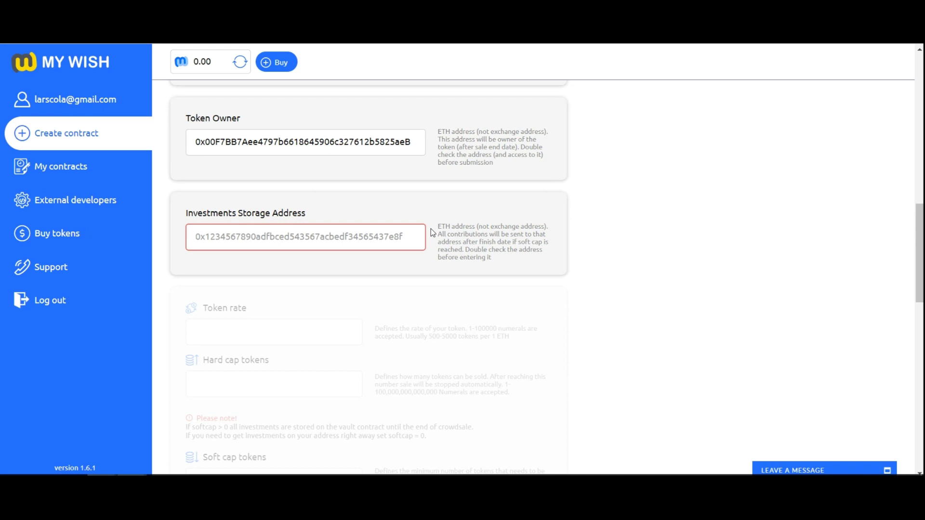
key(ctrl+v)
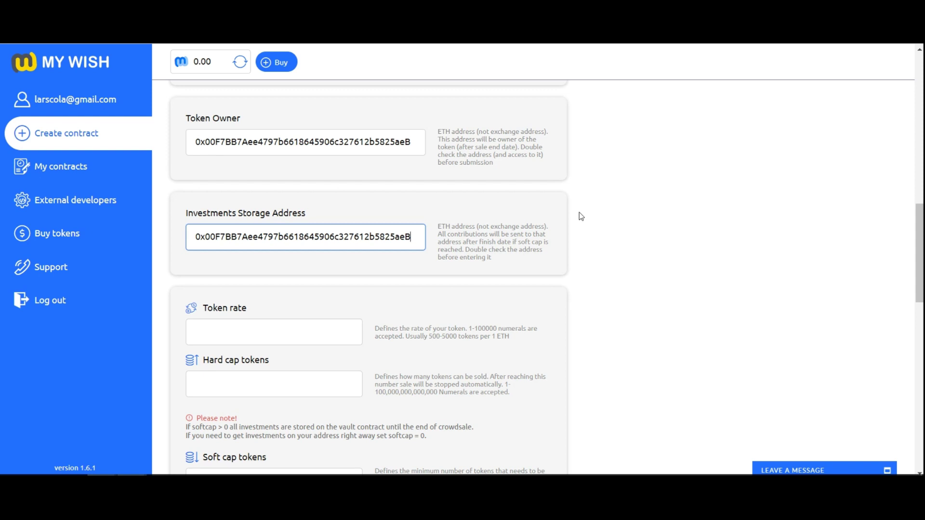
scroll(581, 217, down, 4)
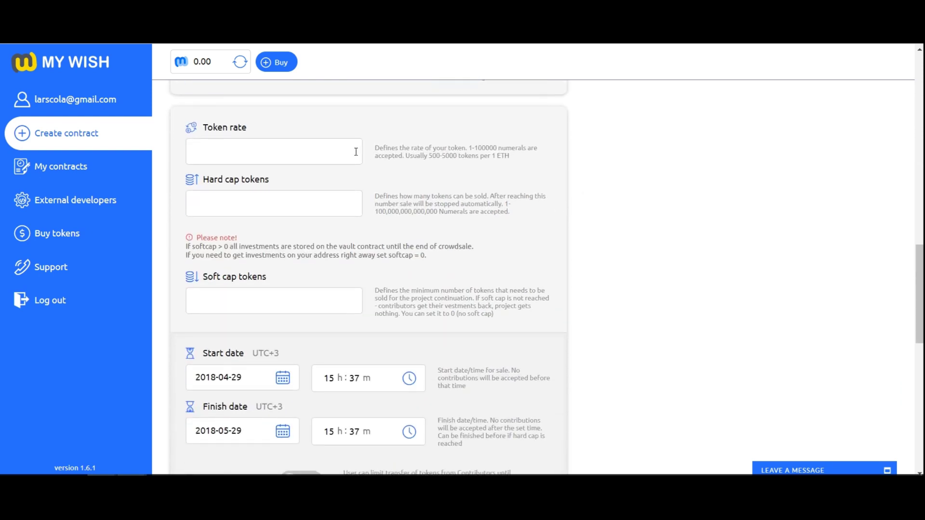
Set the token rate to 1000.
key(Tab)
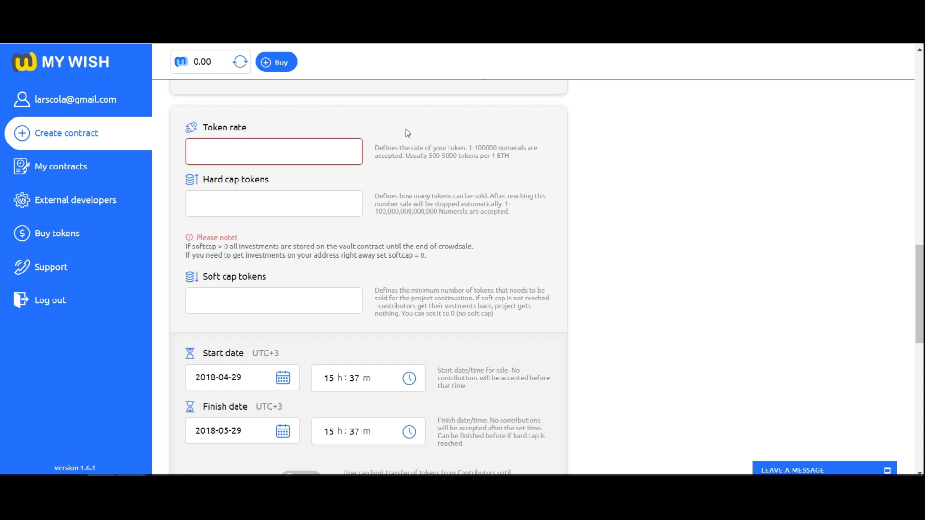
text(1000)
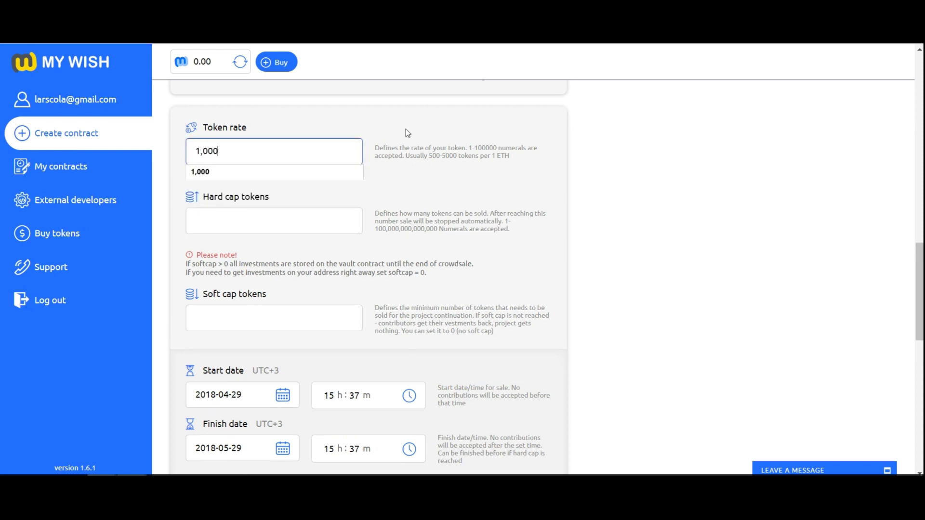
click(406, 129)
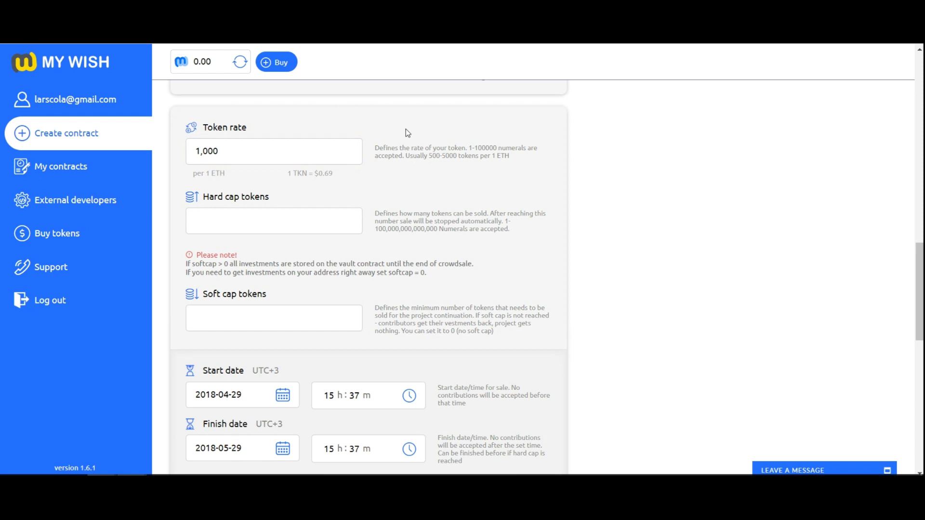
Enter a hard cap of 100,000,000 tokens and a soft cap of 10,000,000 tokens.
click(331, 212)
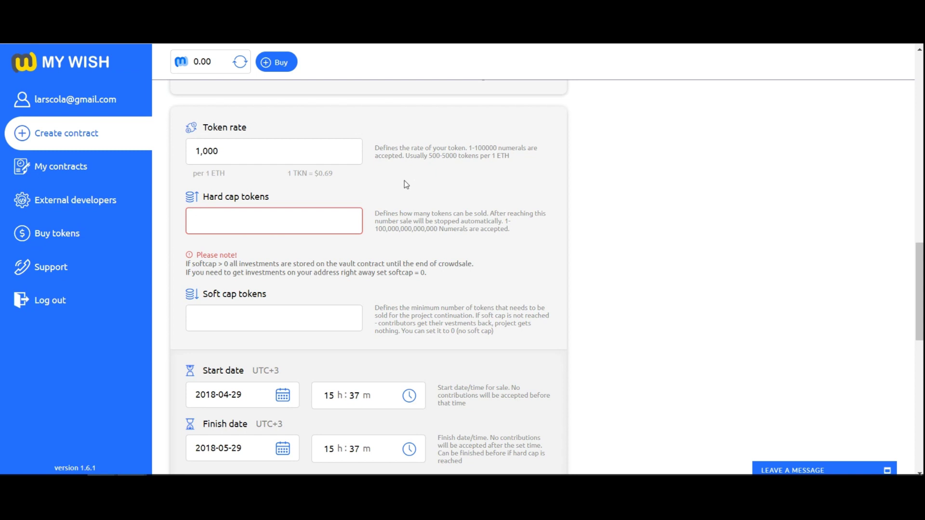
text(10)
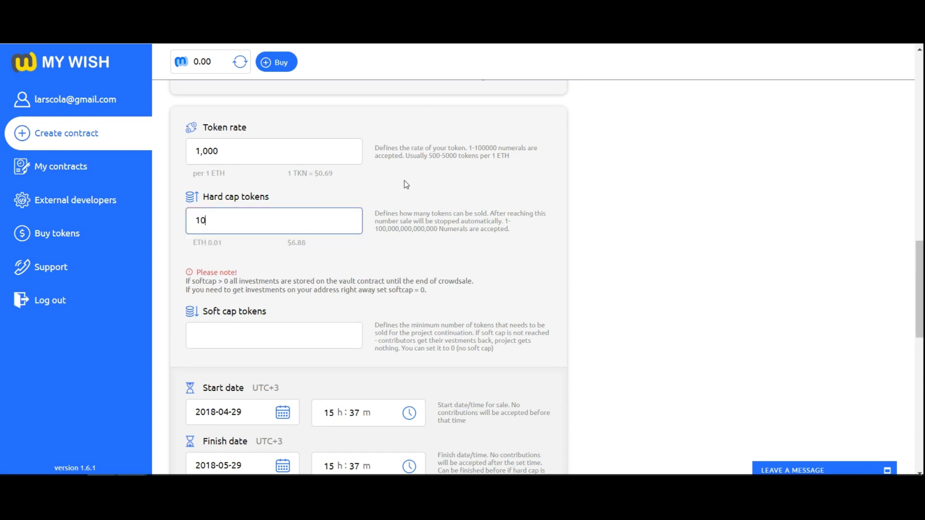
text(0,000,000)
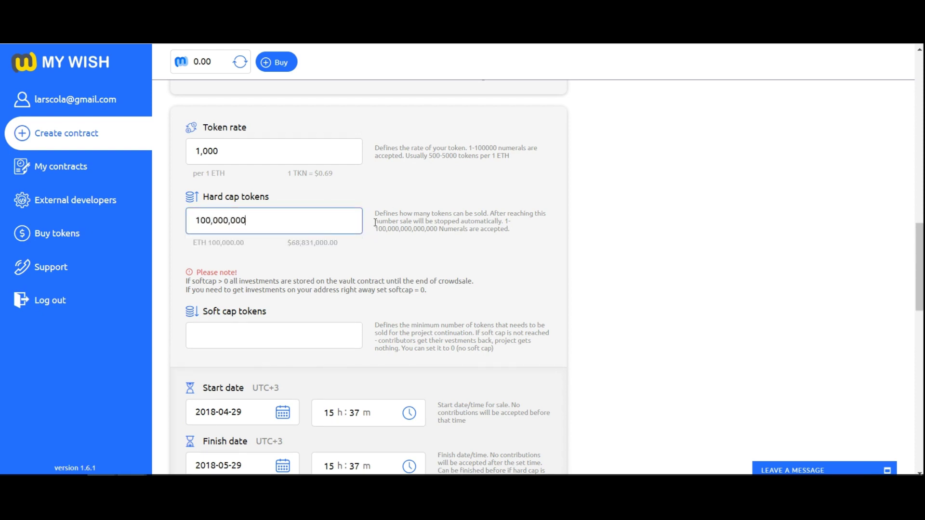
scroll(404, 188, down, 3)
key(Tab)
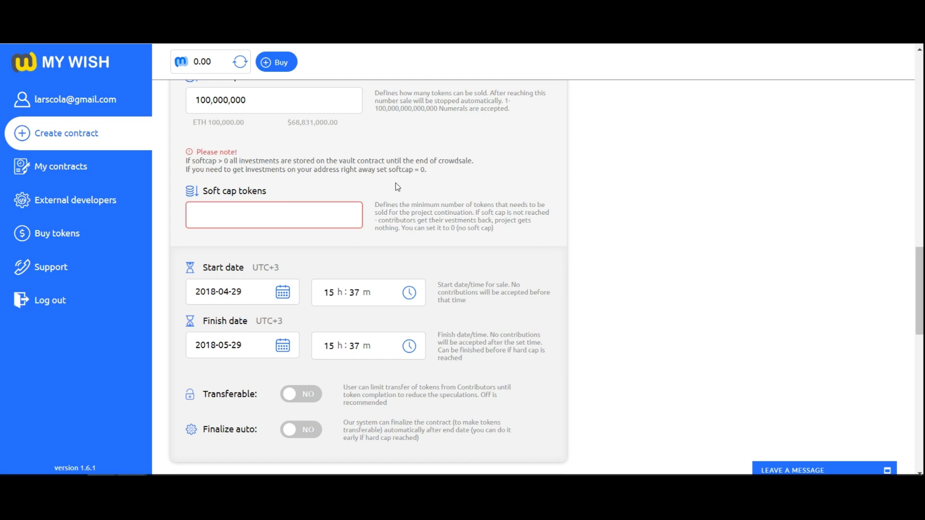
text(10,000,00)
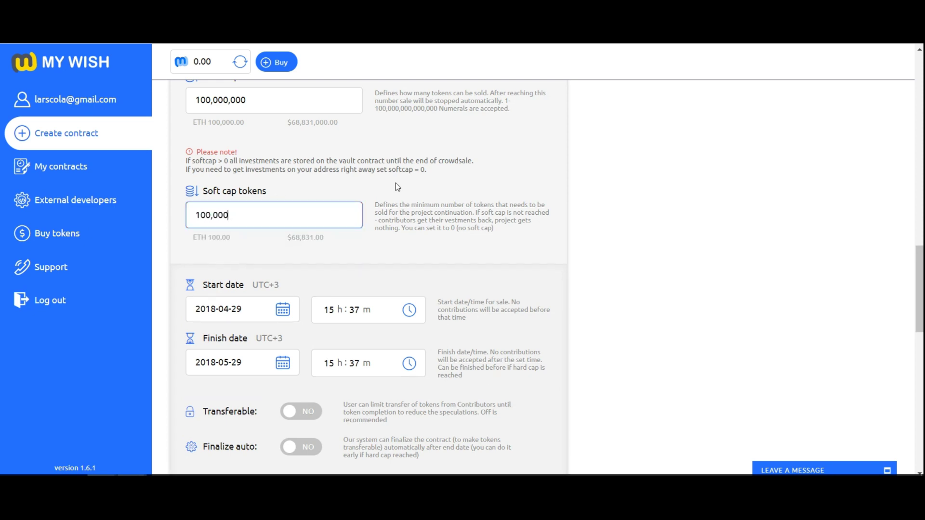
text(0)
Check the start date and time pickers, leaving the sale at 2018-04-29 to 2018-05-29.
scroll(395, 250, down, 4)
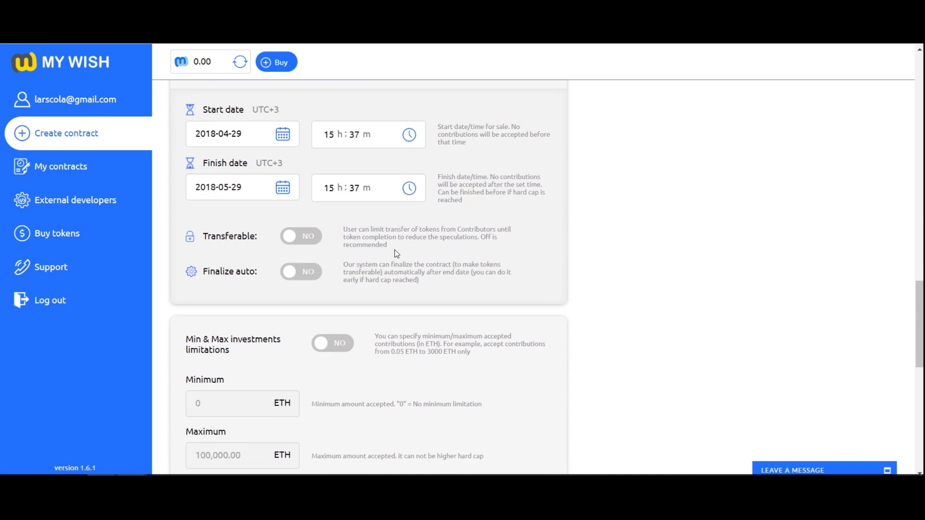
click(284, 129)
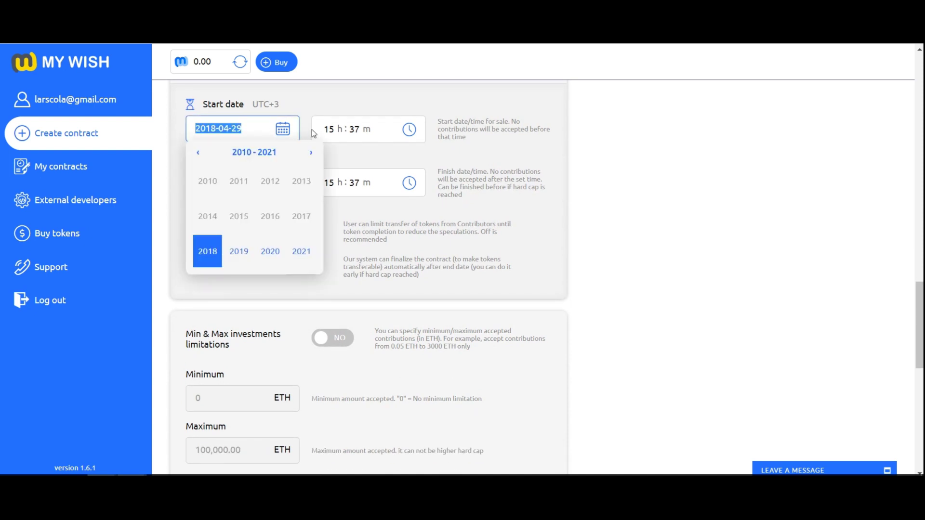
click(328, 131)
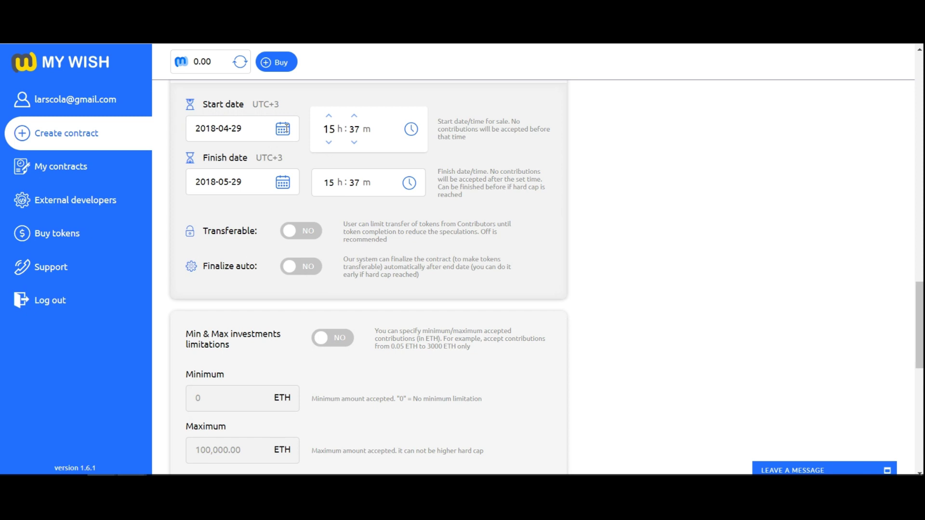
click(286, 129)
click(310, 111)
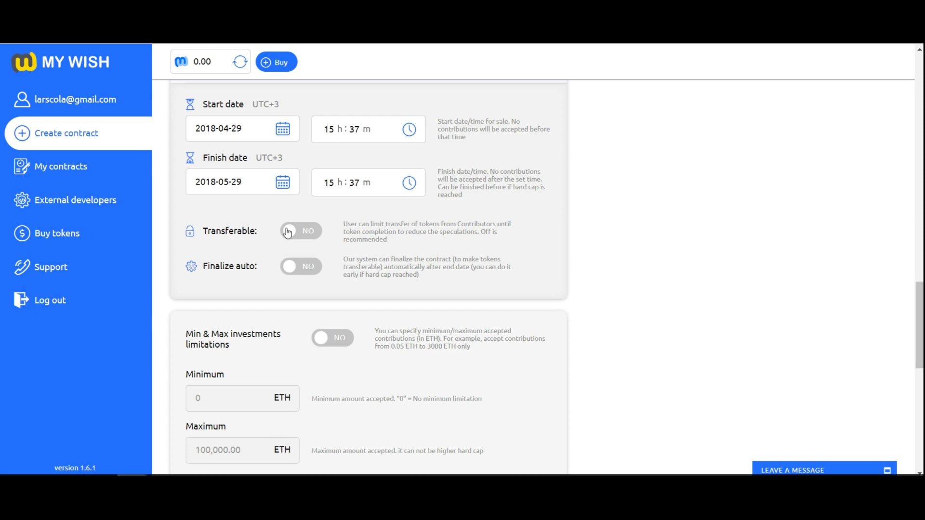
Make the tokens transferable and enable automatic finalization.
click(291, 232)
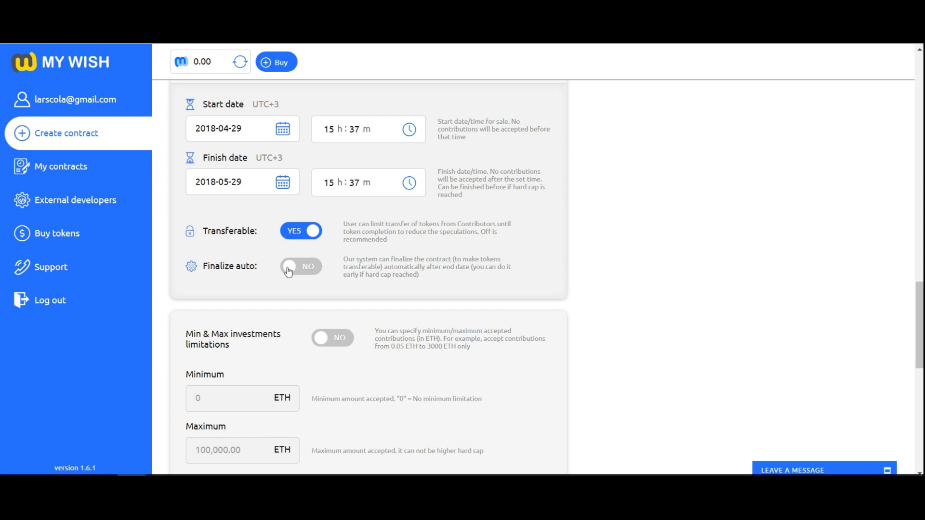
click(288, 271)
scroll(594, 284, down, 4)
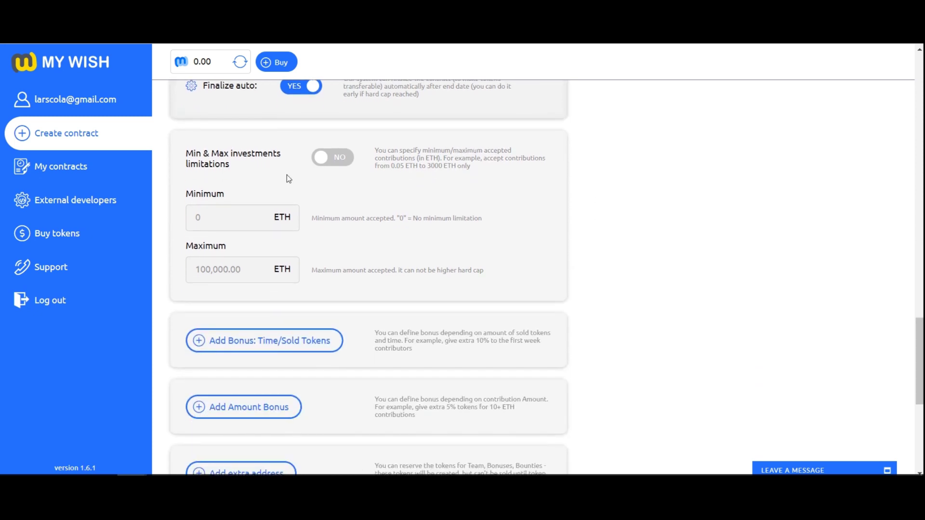
Enable Min & Max investment limits with a 0.05 ETH minimum and 10,000 ETH maximum.
click(322, 158)
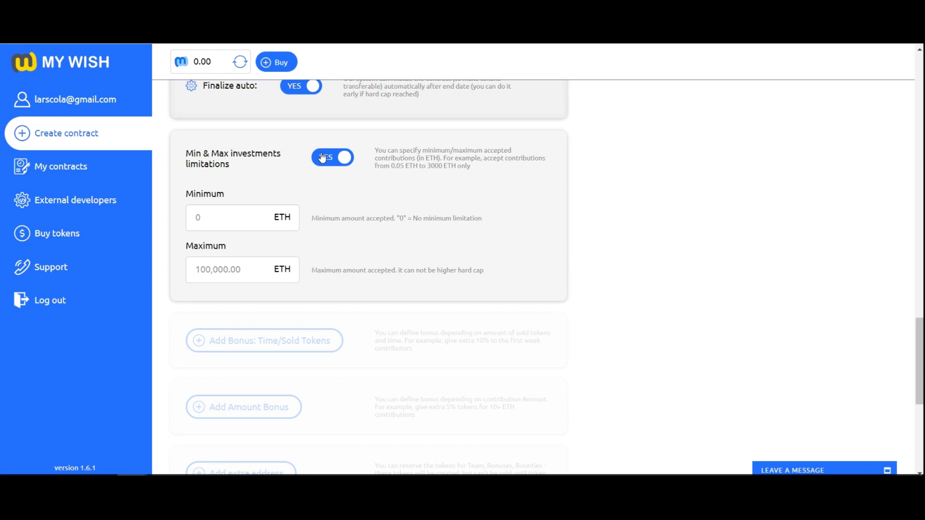
click(247, 215)
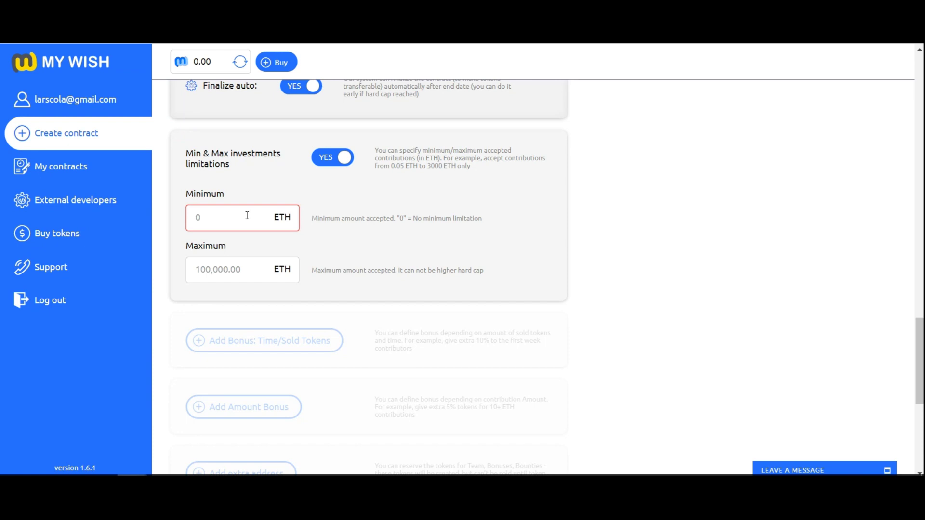
text(0.05)
click(340, 234)
click(243, 266)
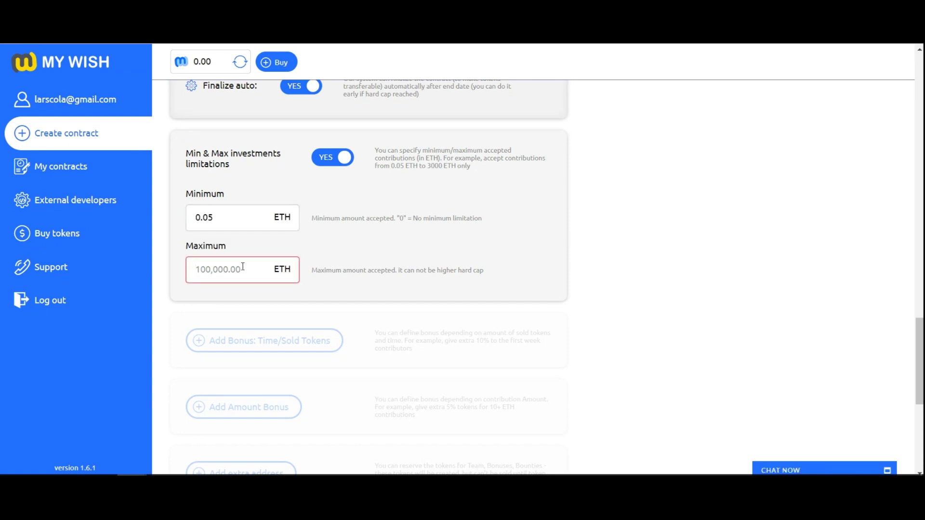
text(100000)
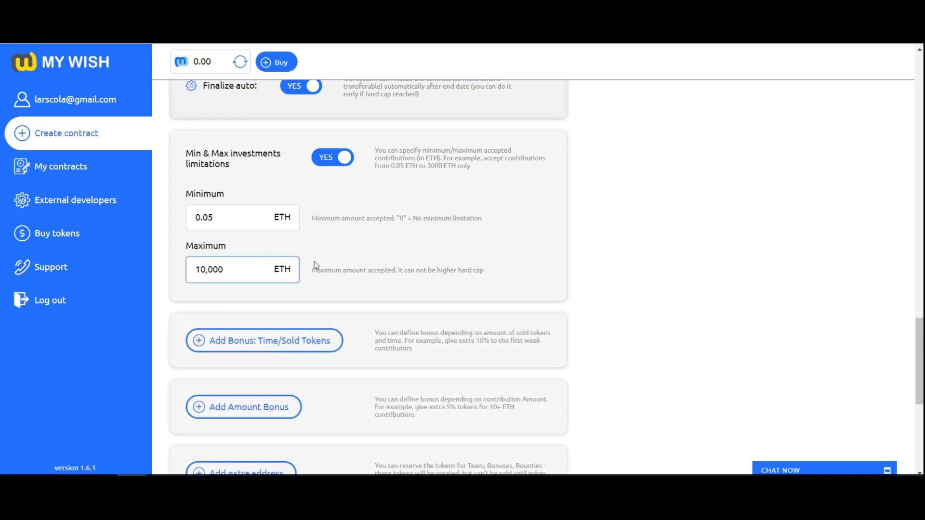
click(314, 264)
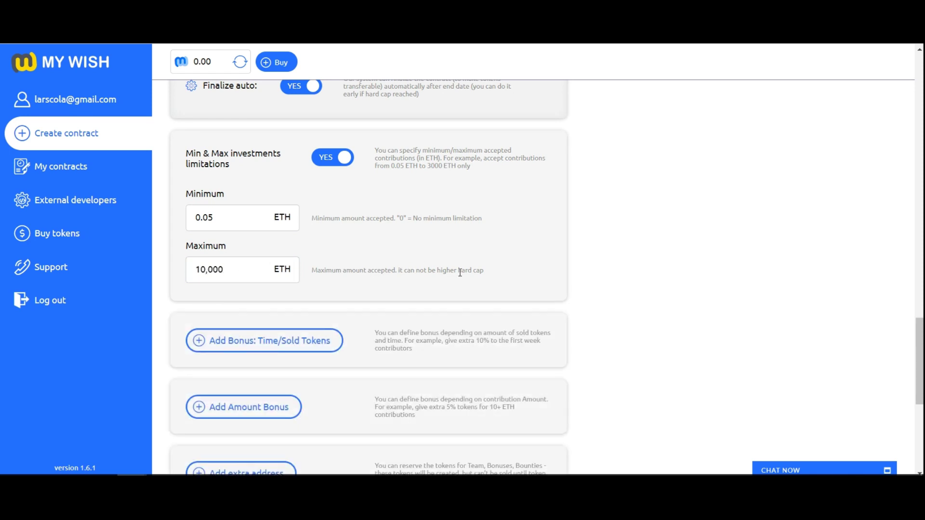
scroll(550, 270, down, 2)
scroll(551, 272, down, 1)
Add a 20% Time/Sold Tokens bonus capped at 10,000,000 sold tokens and tied to the sale dates.
click(320, 182)
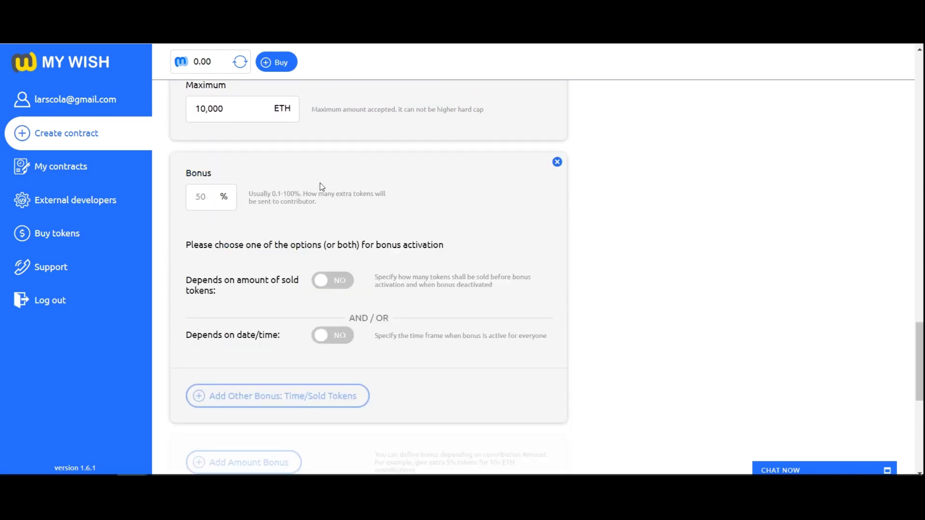
click(221, 197)
text(20)
click(290, 252)
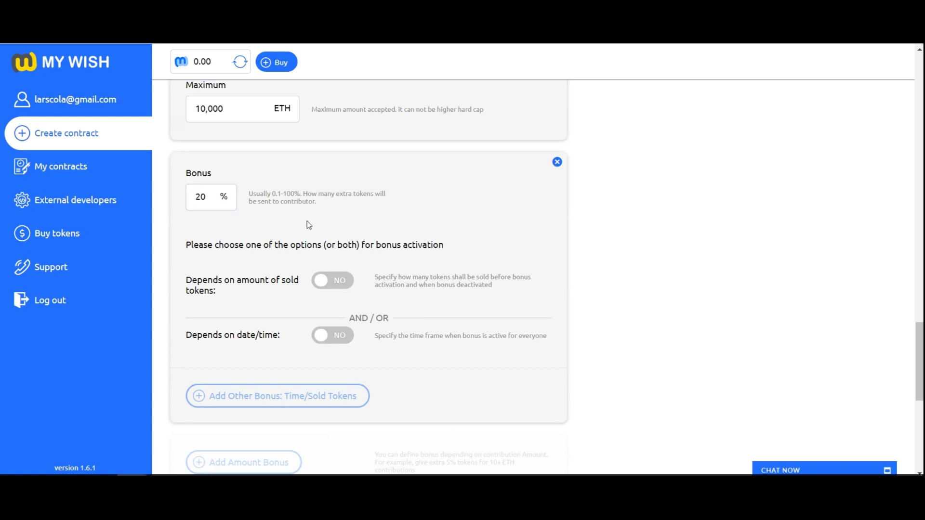
click(335, 289)
click(373, 340)
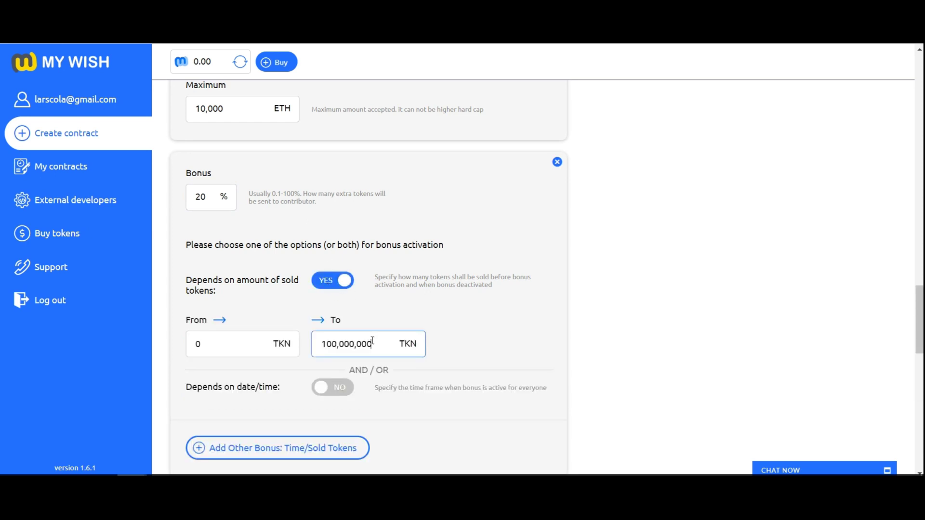
key(BackSpace)
key(BackSpace)
text(0)
scroll(449, 280, down, 1)
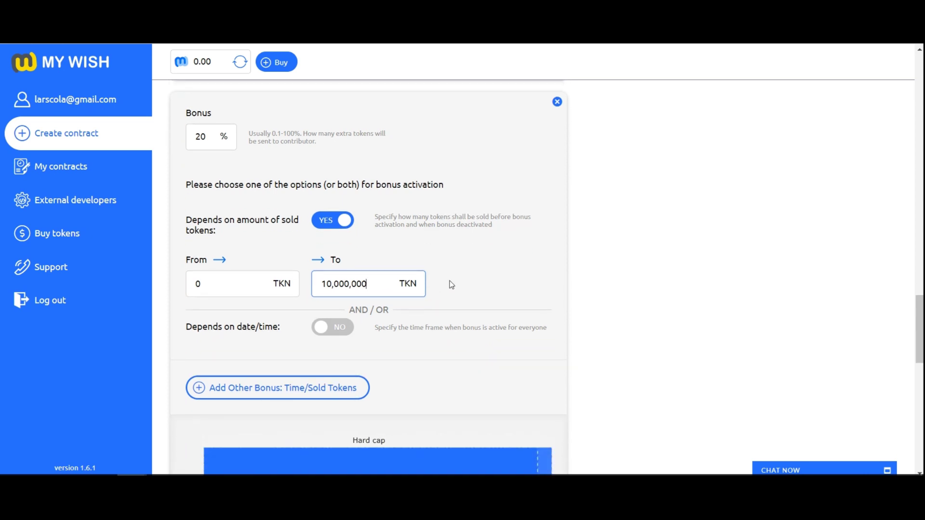
click(318, 328)
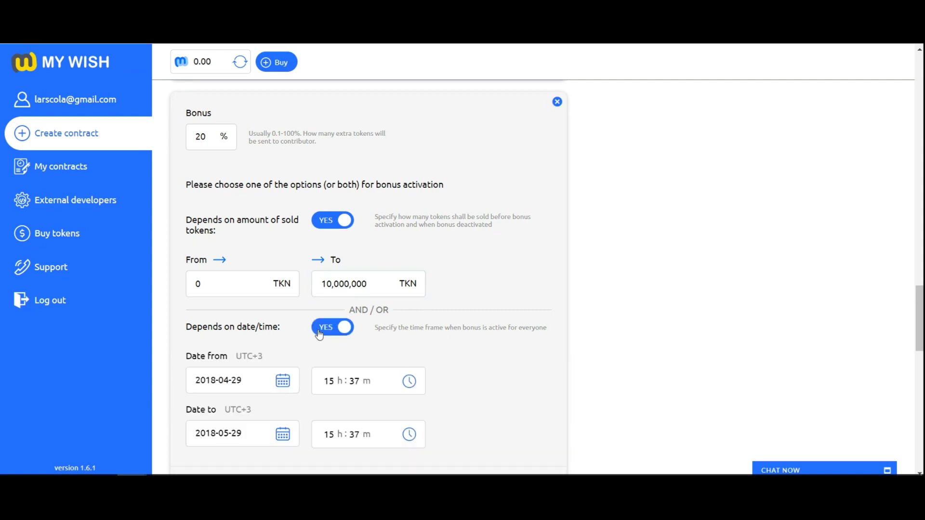
scroll(296, 336, down, 1)
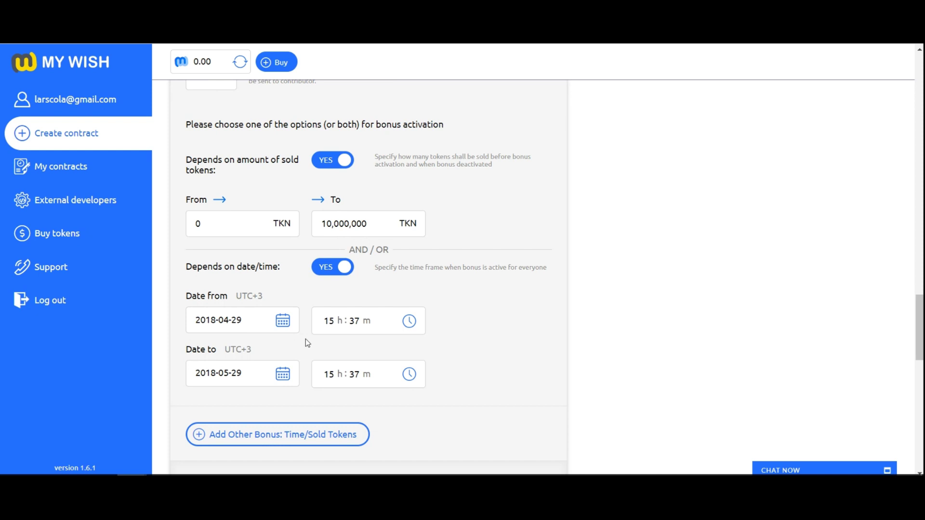
scroll(306, 339, down, 10)
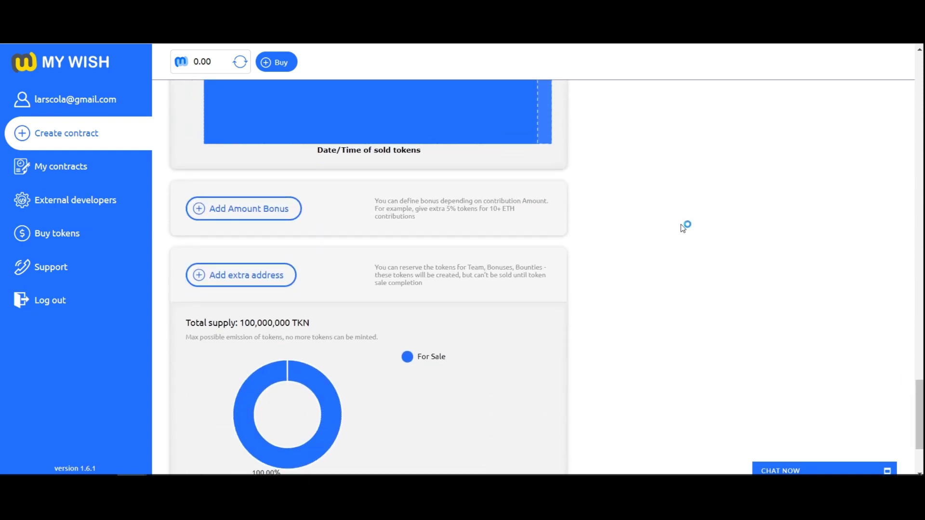
Add a 5% amount bonus from 10 ETH contributions, plus an empty extra-address entry.
click(284, 214)
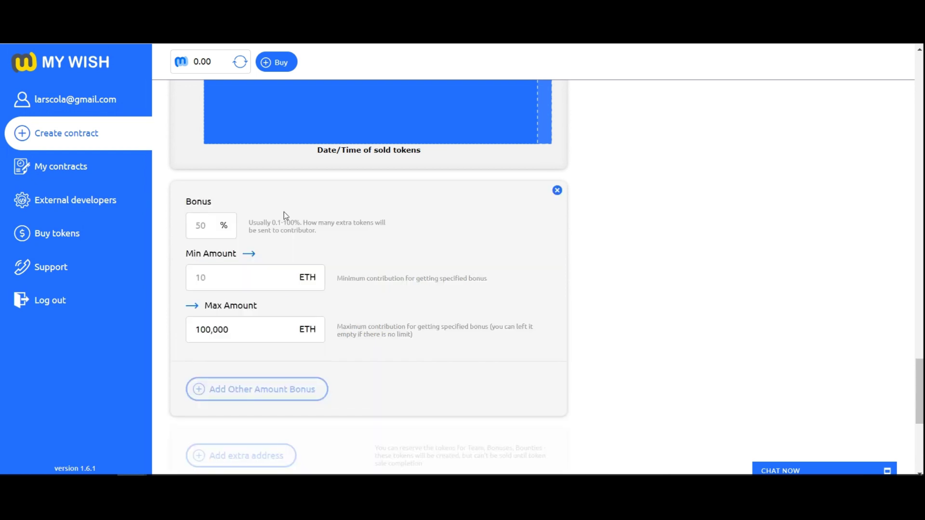
click(204, 232)
text(5)
click(212, 278)
text(10)
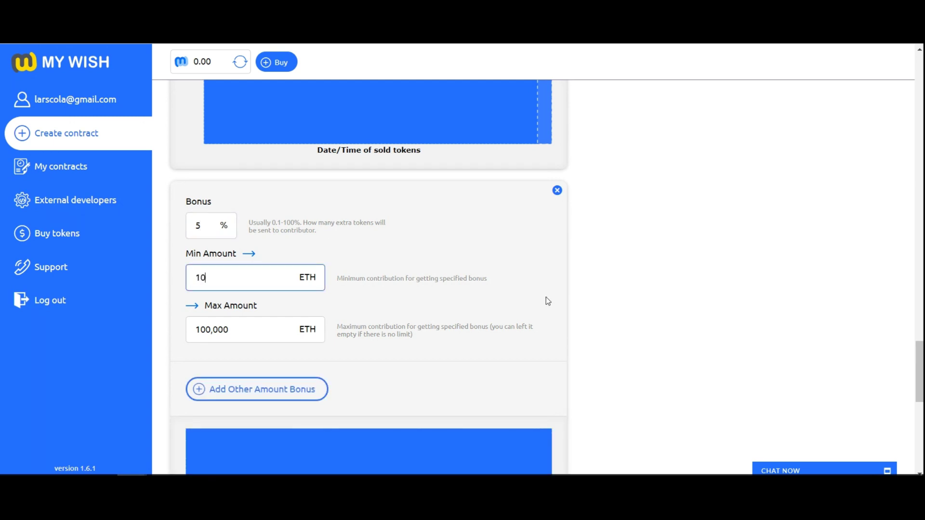
scroll(547, 301, down, 9)
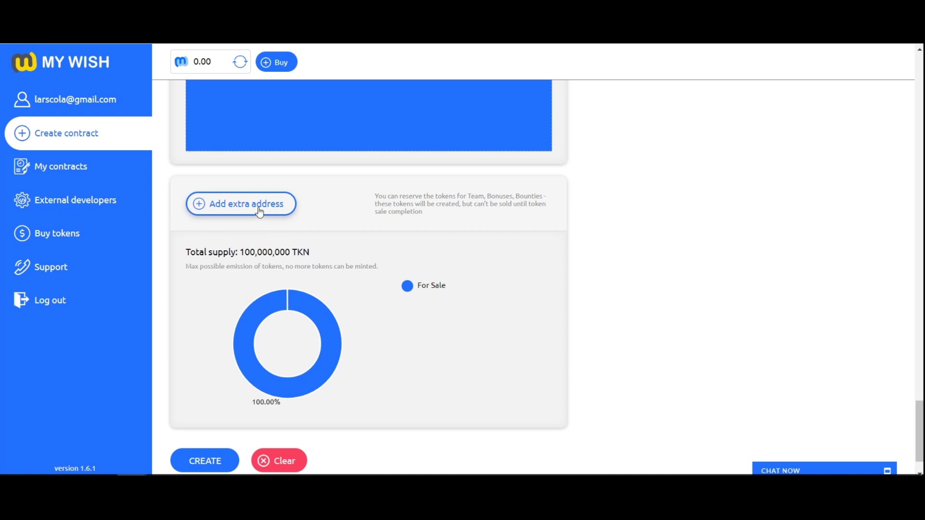
click(265, 217)
Fill the reserved entry with the pasted wallet address, name TEAM and 10,000,000 tokens.
click(259, 220)
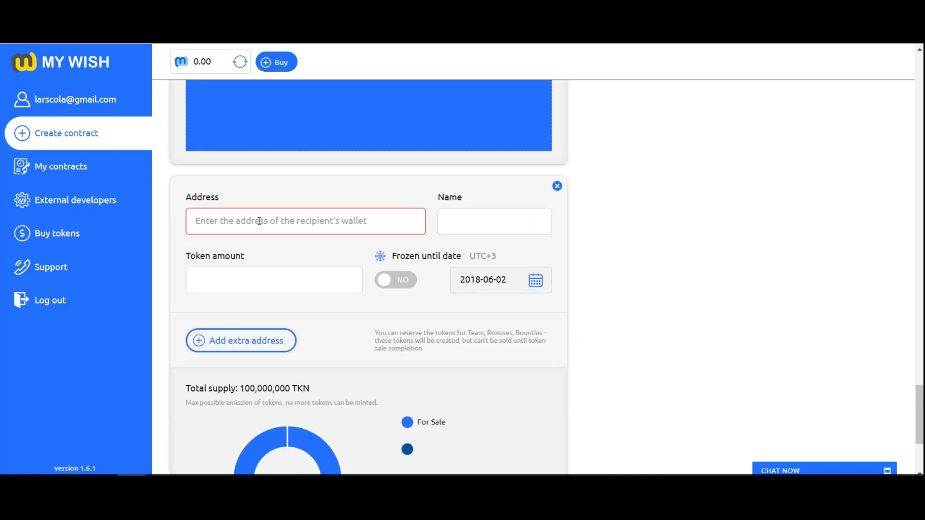
text(0x6dF8C05C902b1048eb0F84f8a3fAAE3Bd9f0e33e)
click(464, 222)
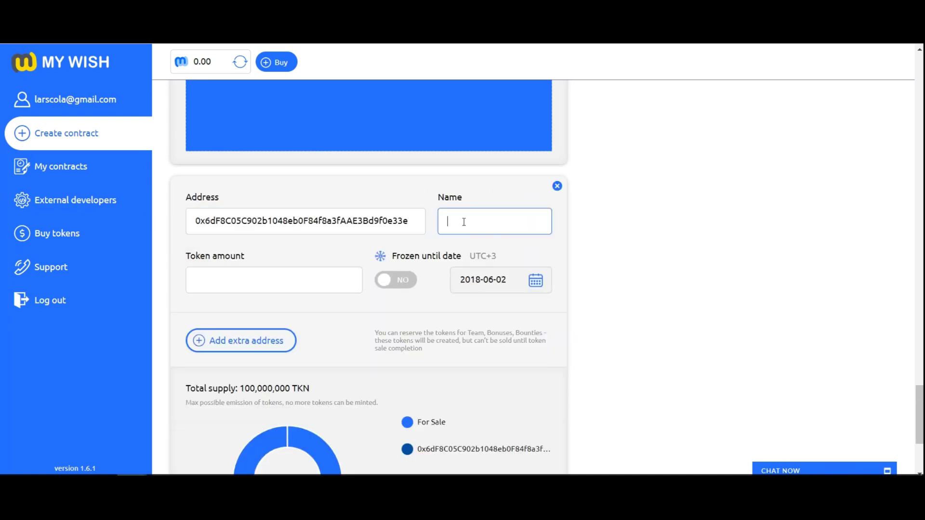
text(TEAM)
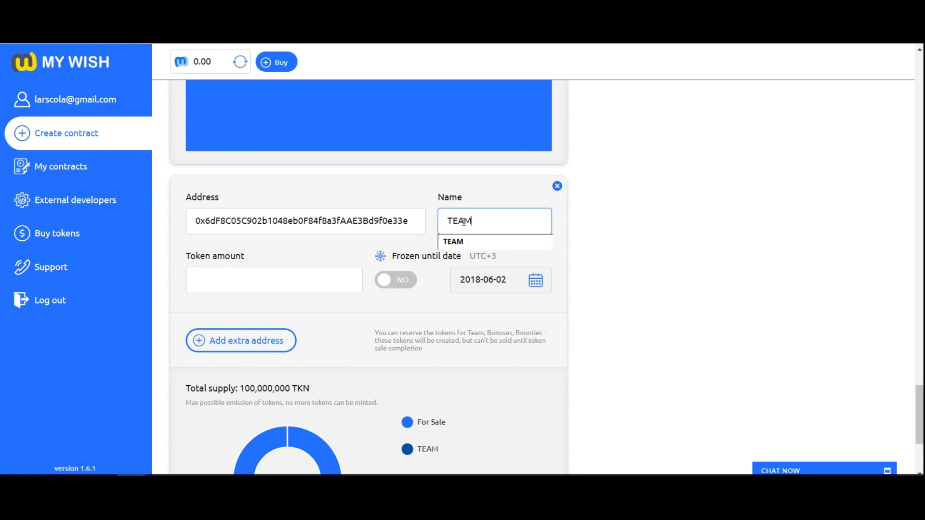
click(317, 279)
text(1)
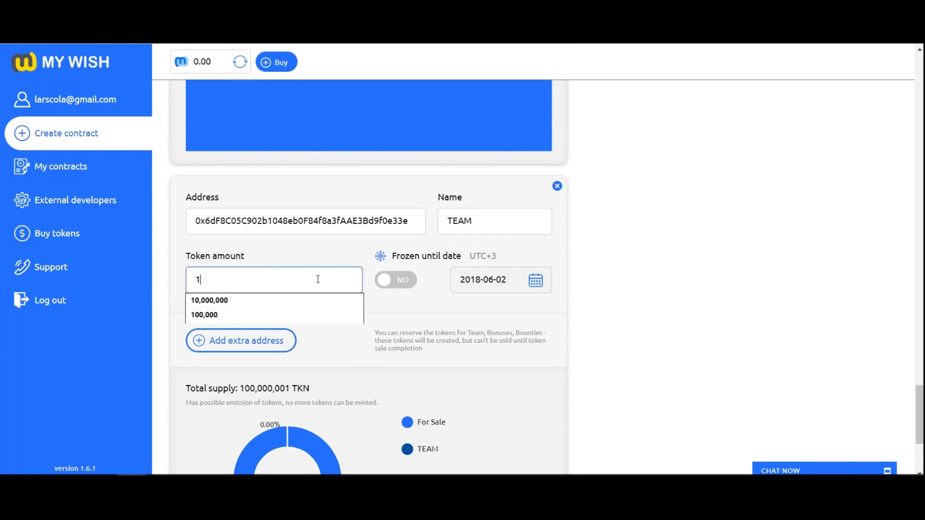
text(0,000,000)
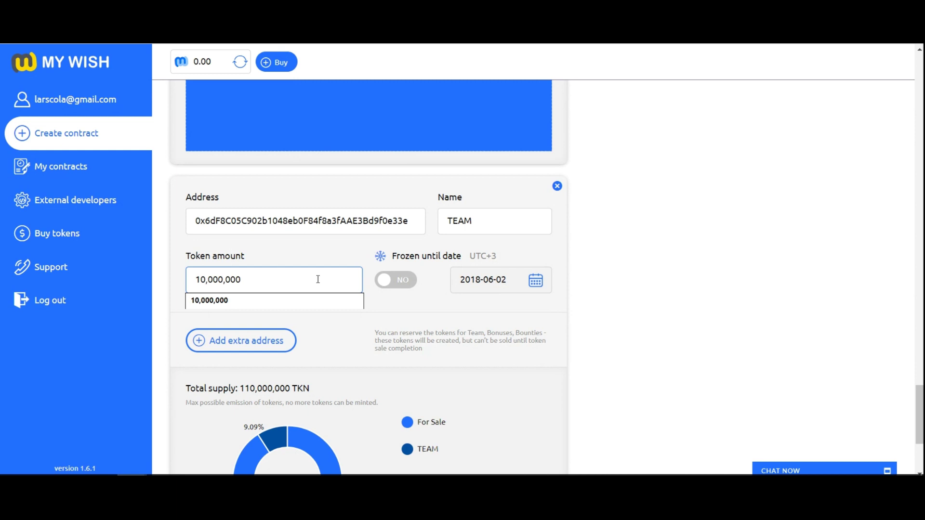
click(305, 351)
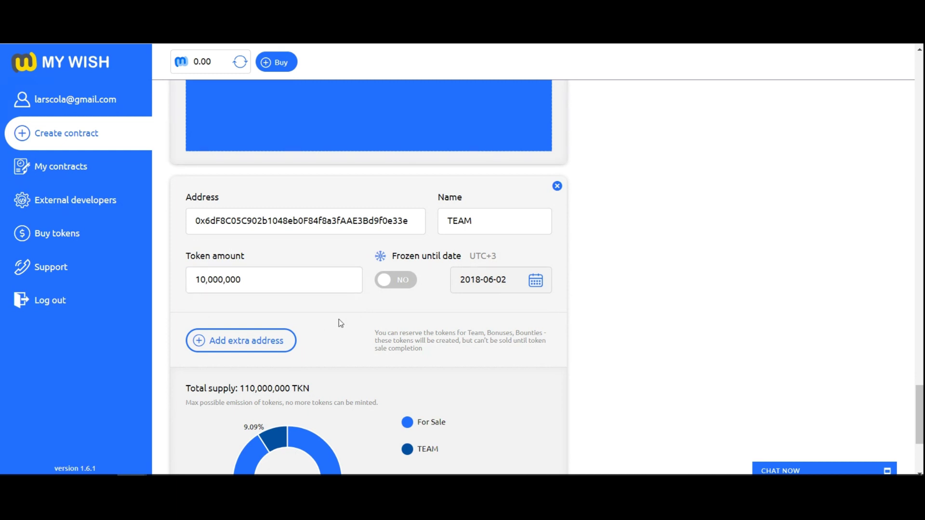
Freeze the TEAM tokens until 2018-12-28 and add another extra-address entry.
click(397, 283)
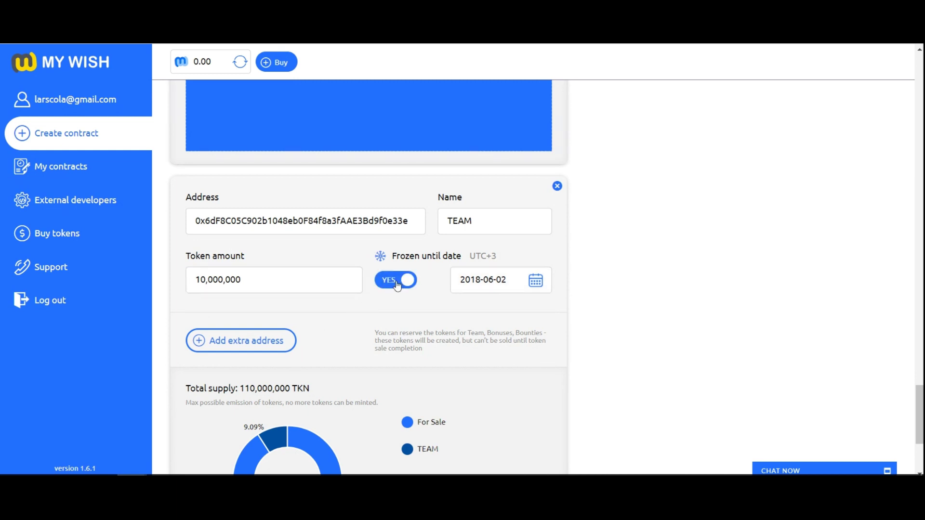
click(536, 280)
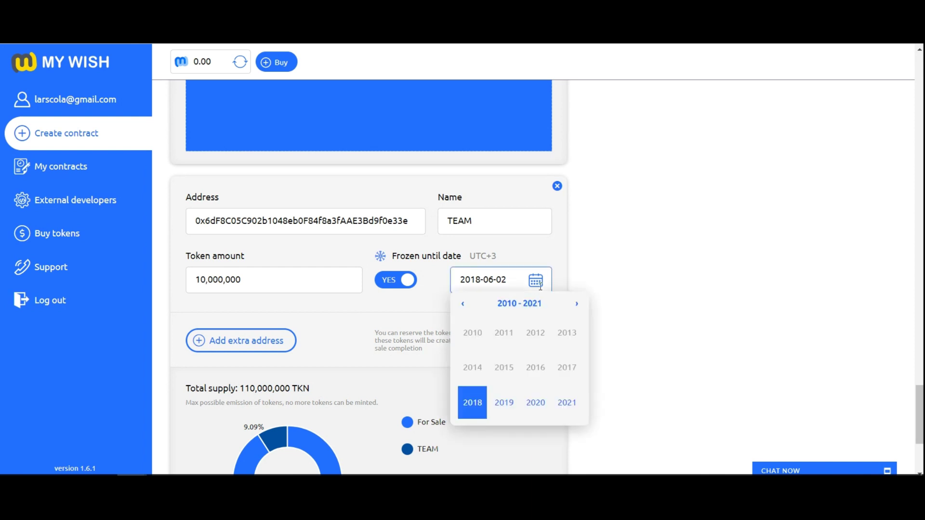
click(474, 403)
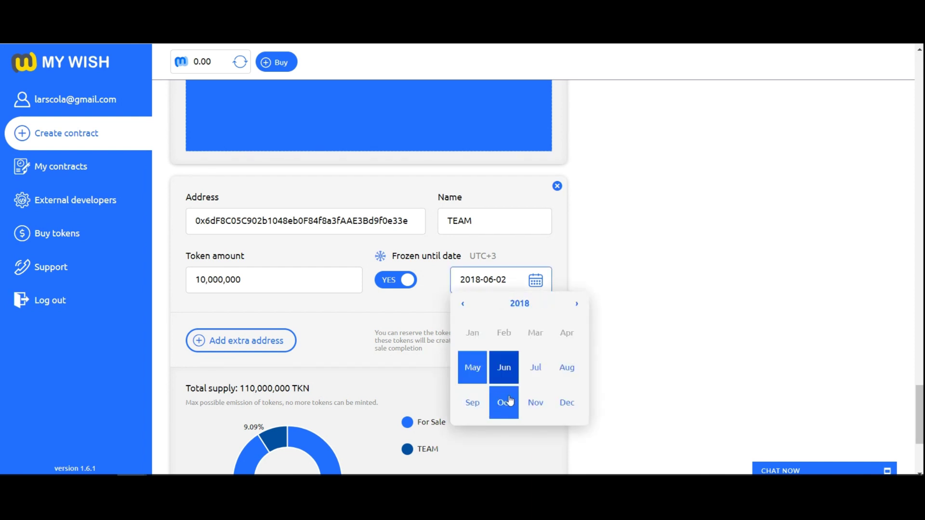
click(567, 404)
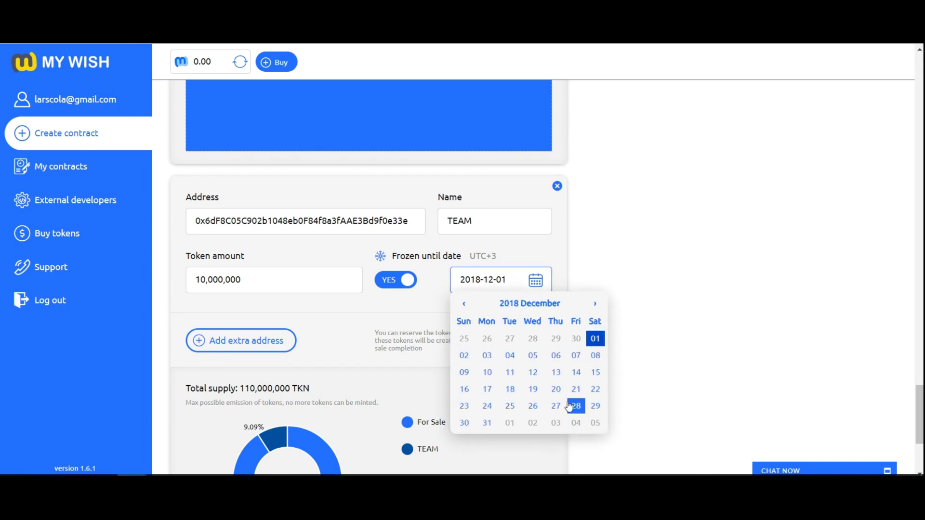
click(575, 406)
scroll(412, 363, down, 1)
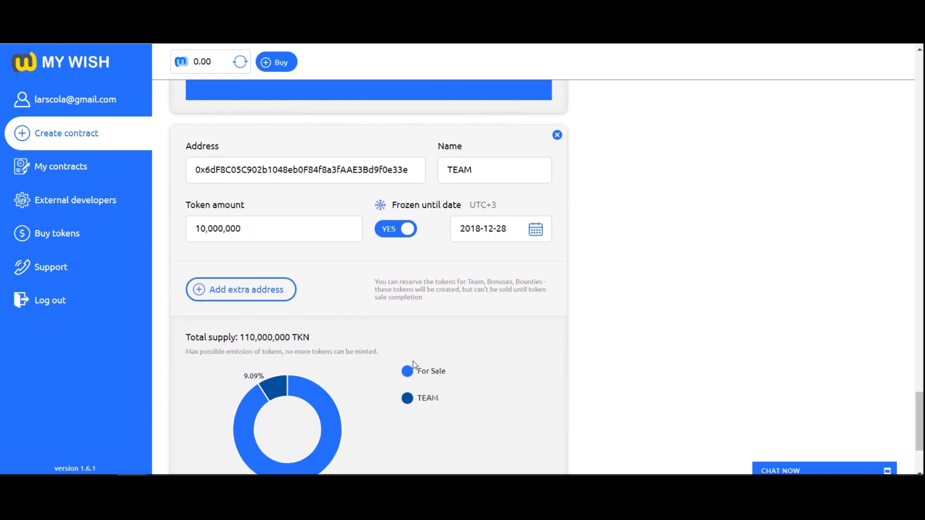
click(264, 299)
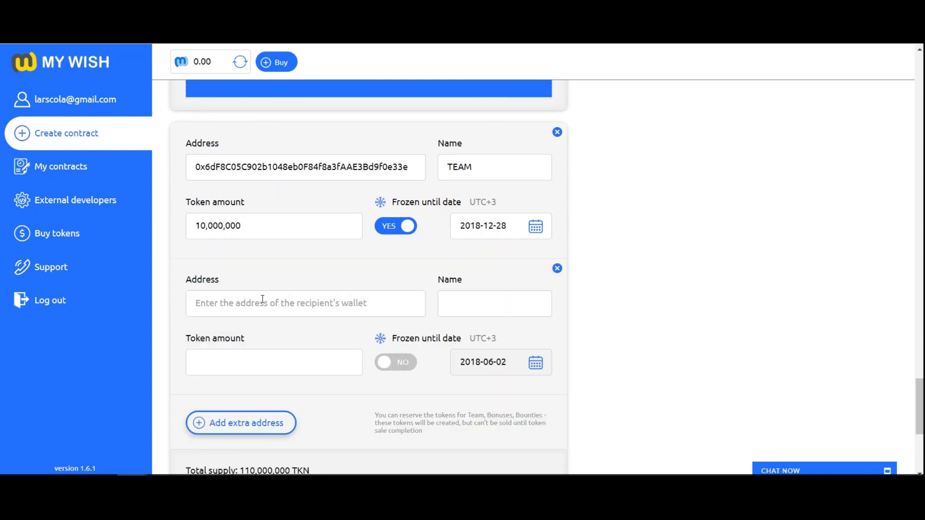
Fill the new entry with the wallet address, name BOUNTY and 3,000,000 tokens.
click(262, 300)
text(0x6dF8C05C902b1048eb0F84f8a3fAAE3Bd9f0e33e)
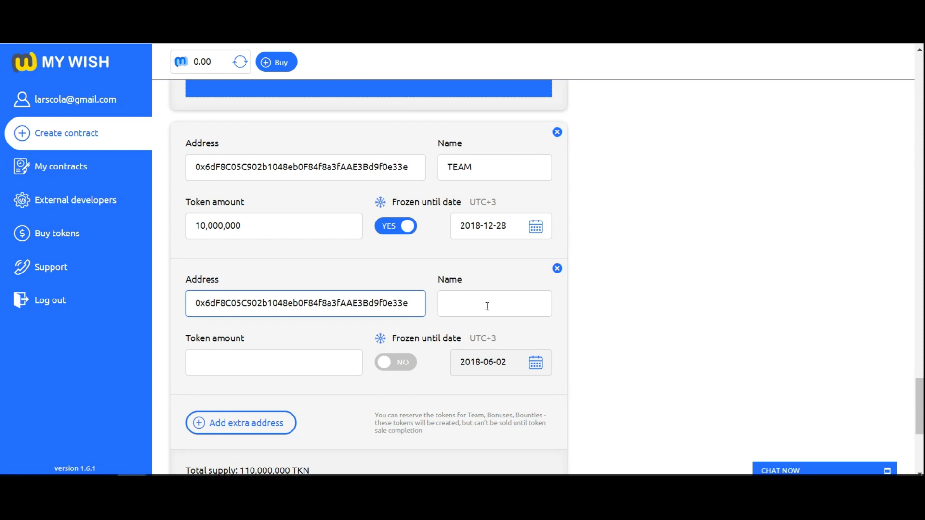
click(488, 302)
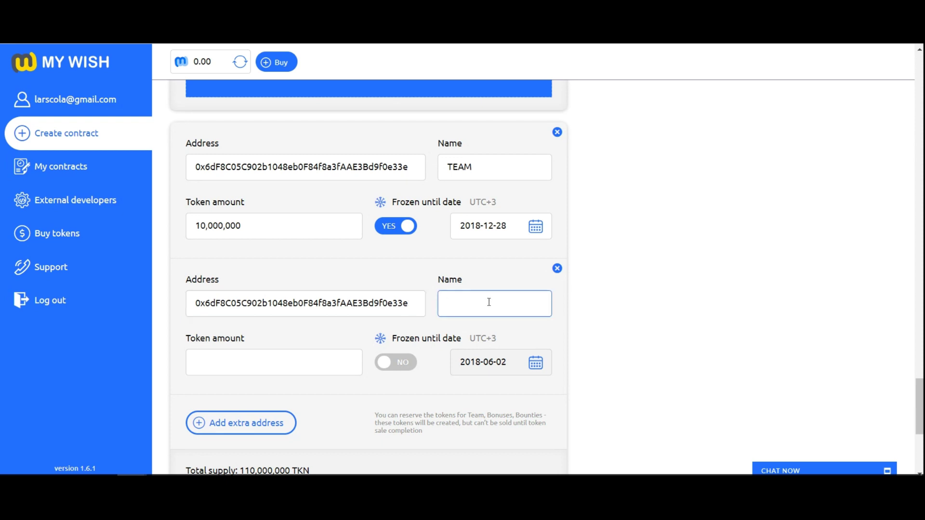
text(BOUNTY)
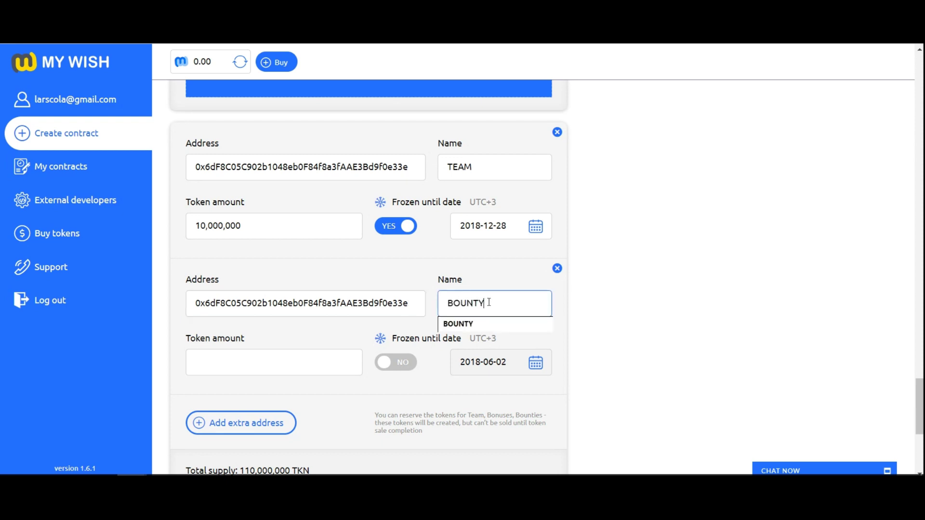
click(298, 367)
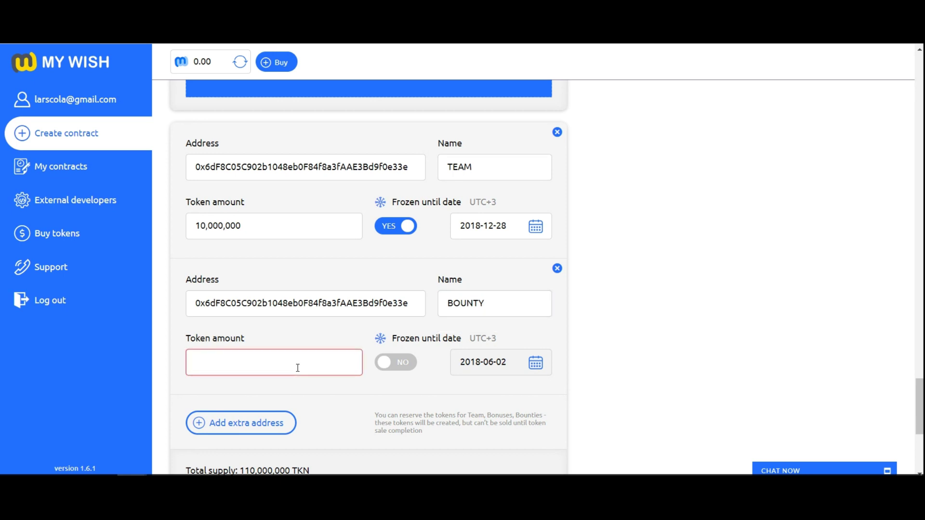
text(3000000)
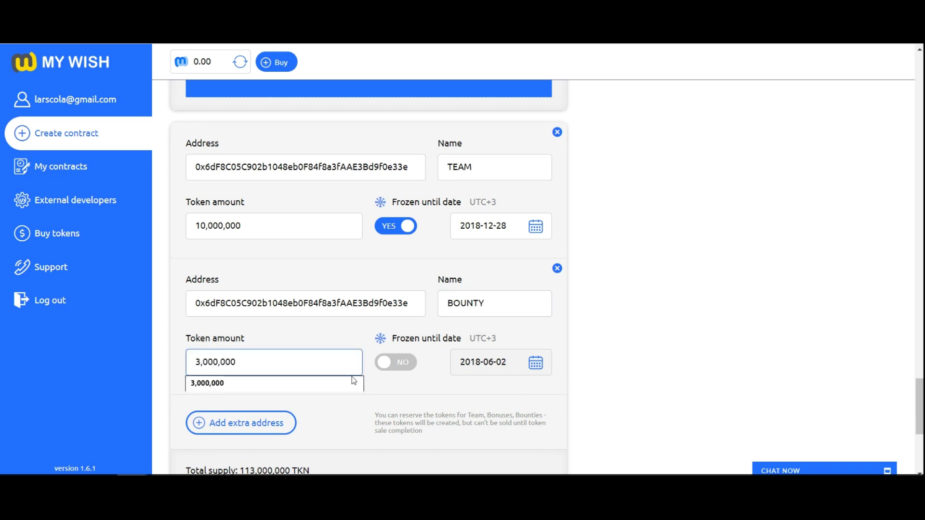
click(388, 380)
scroll(388, 380, down, 1)
scroll(389, 384, down, 1)
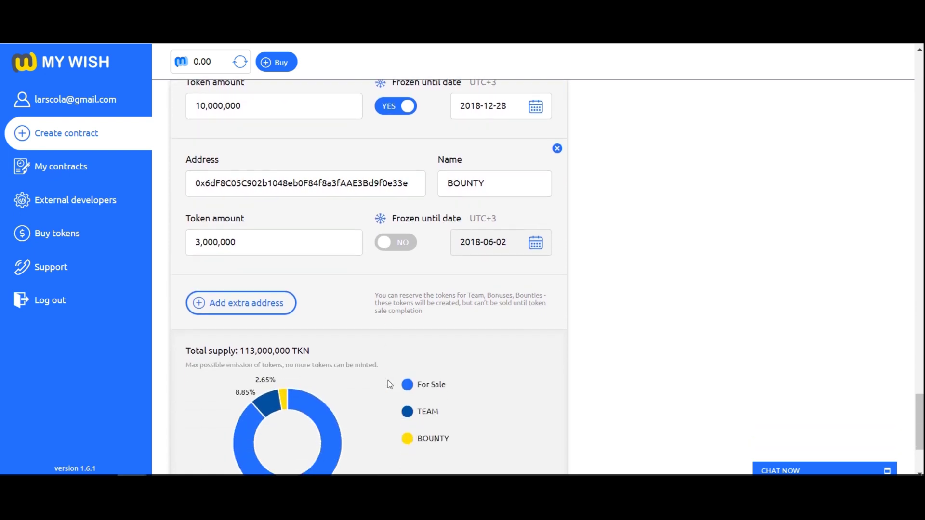
Add an ADVISORS entry with the same wallet address and 5,000,000 tokens.
click(255, 311)
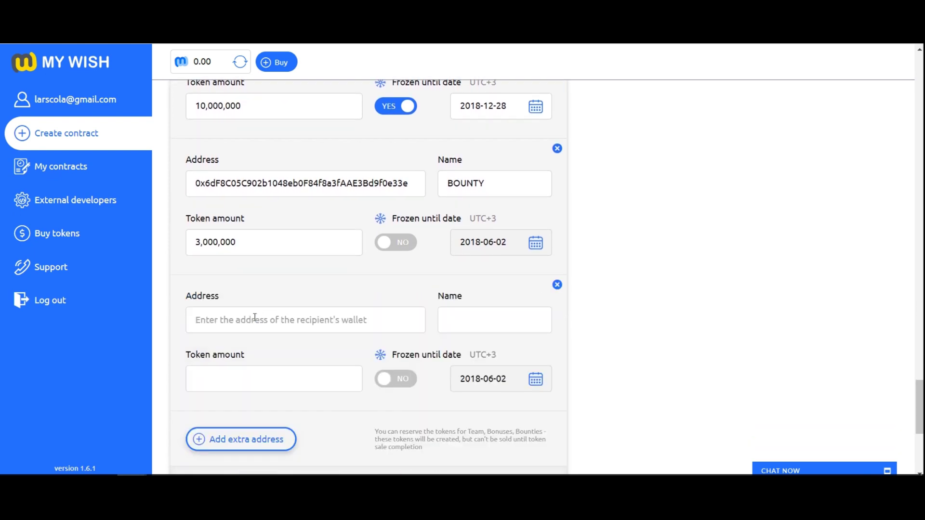
click(255, 318)
text(0x6dF8C05C902b1048eb0F84f8a3fAAE3Bd9f0e33e)
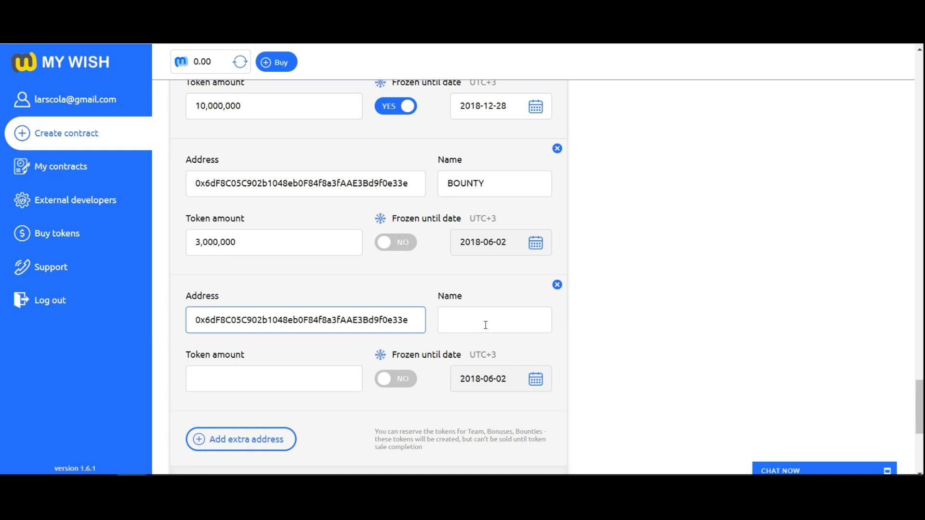
click(487, 320)
text(A)
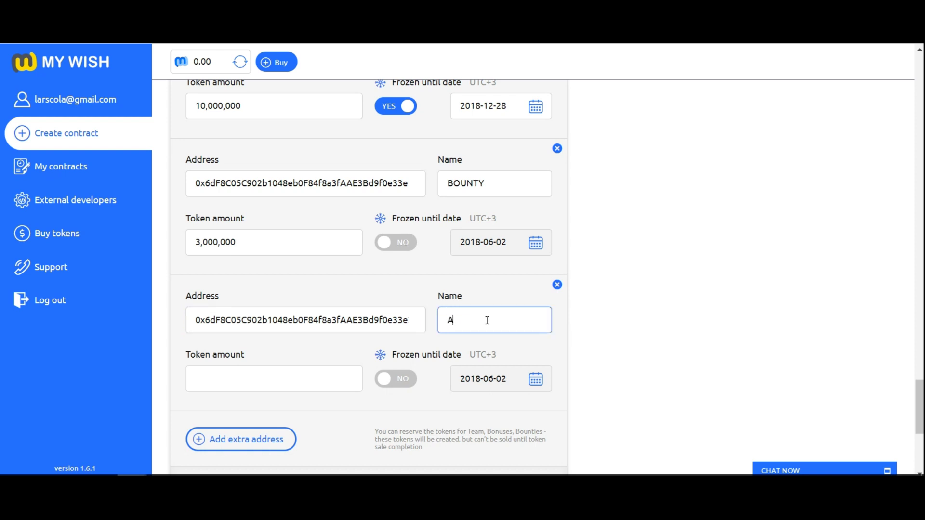
text(DVISORZ)
key(BackSpace)
text(S)
click(290, 384)
text(5000000)
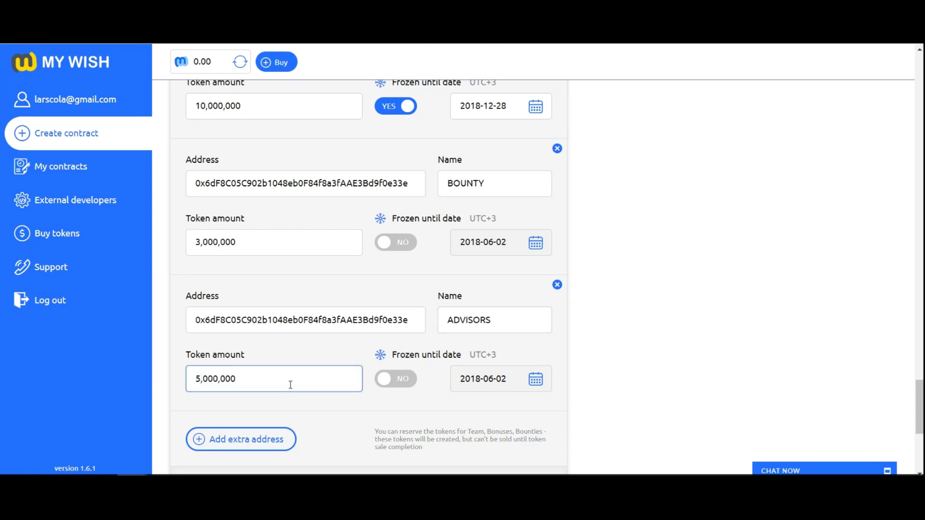
click(354, 412)
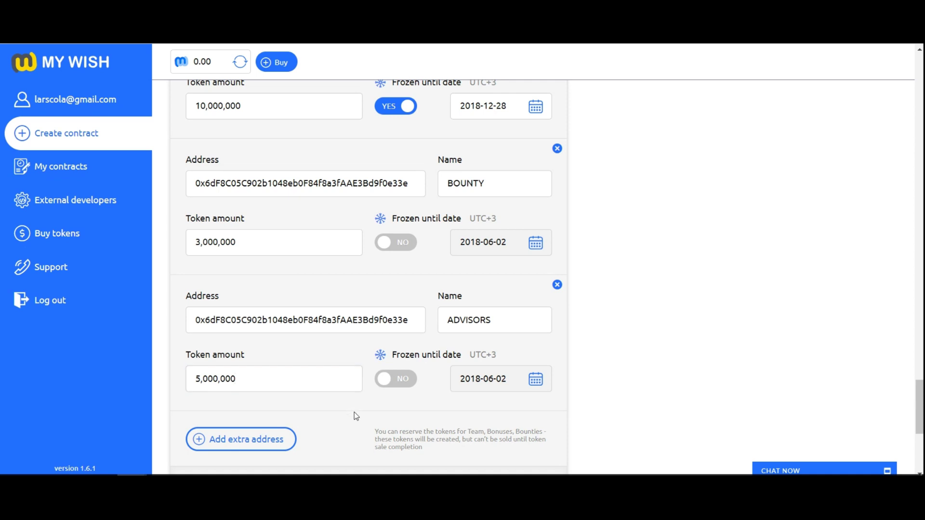
scroll(354, 412, down, 5)
Confirm the 118,000,000 TKN total supply, then create the MyCrowdSale contract on Ropsten Test Net.
scroll(356, 416, down, 1)
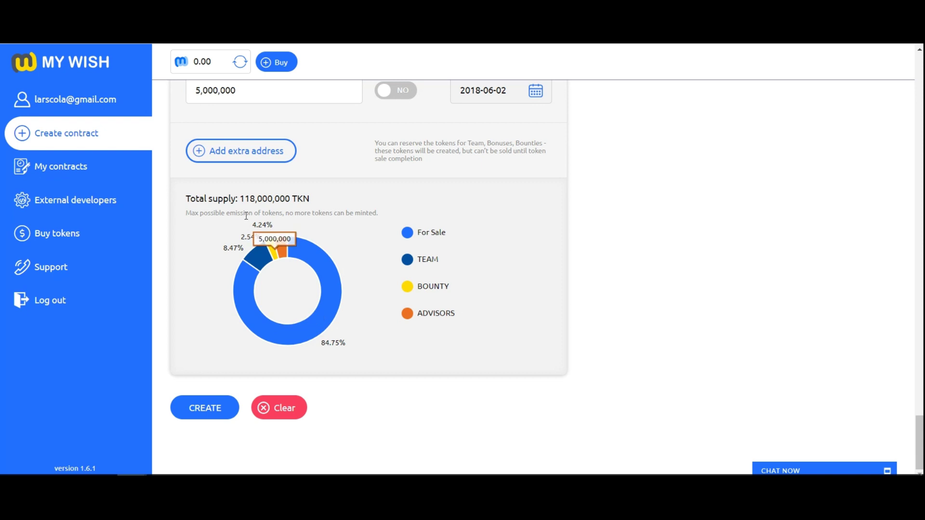
drag(186, 198, 310, 204)
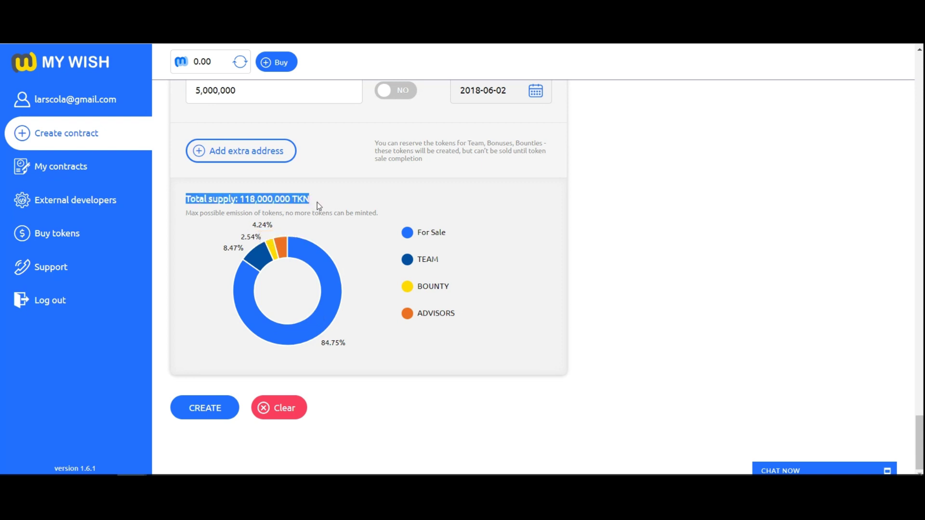
click(317, 204)
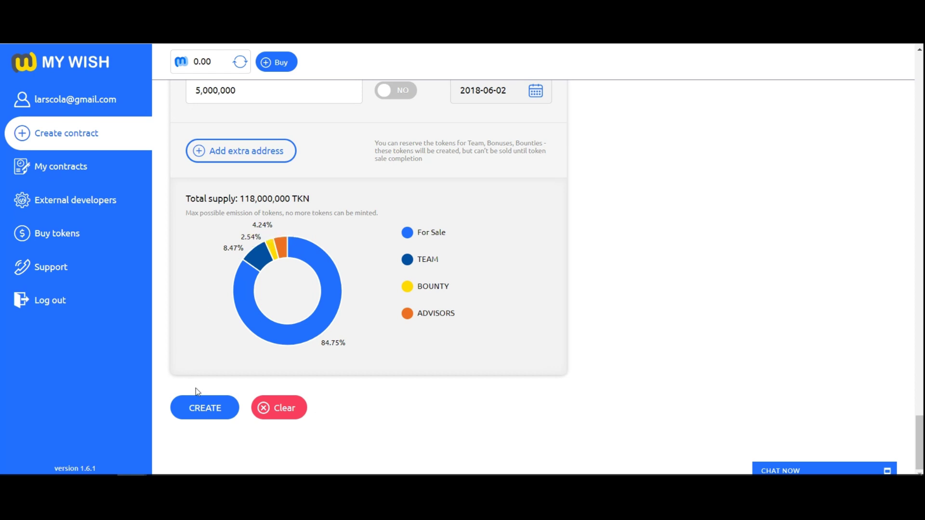
click(199, 413)
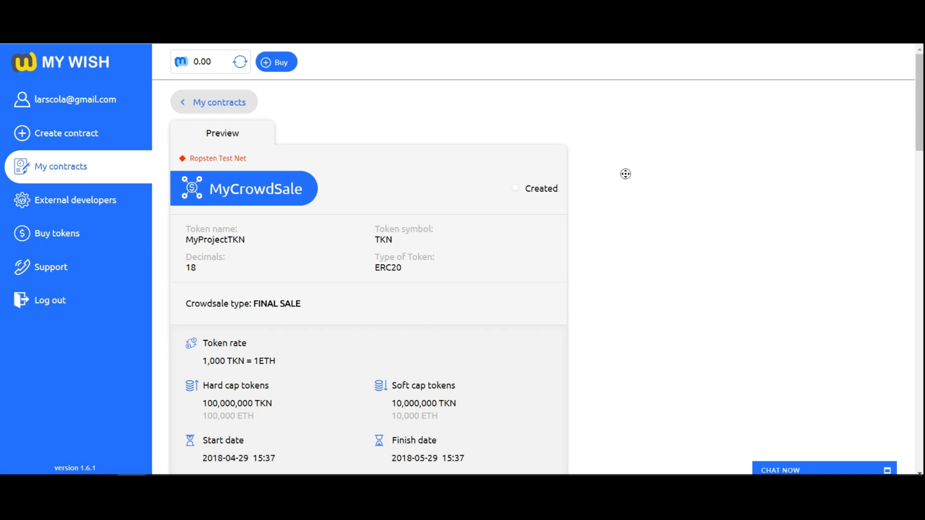
scroll(625, 174, down, 2)
scroll(631, 211, down, 5)
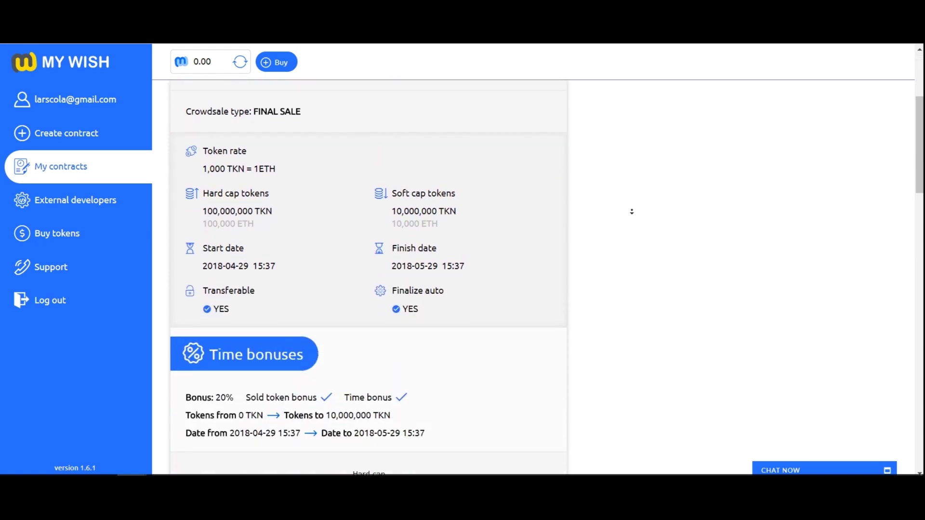
scroll(632, 212, down, 7)
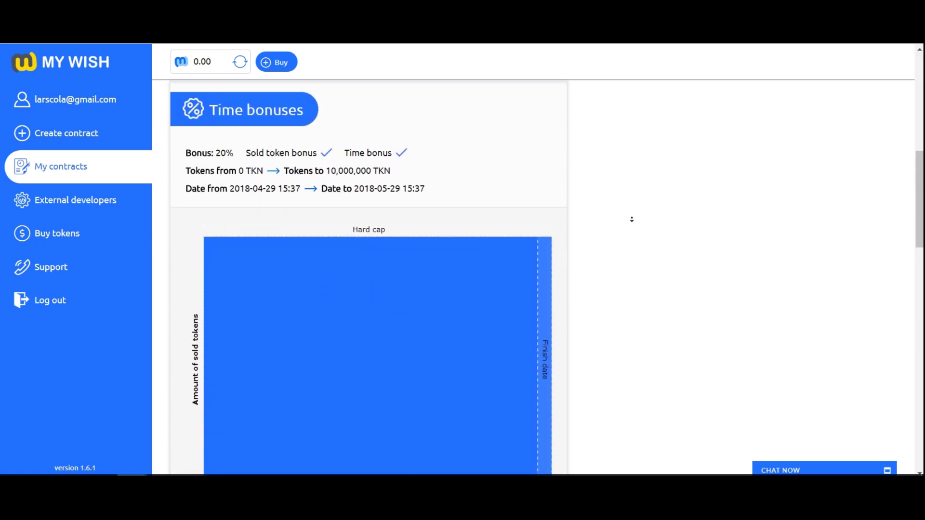
scroll(632, 222, down, 11)
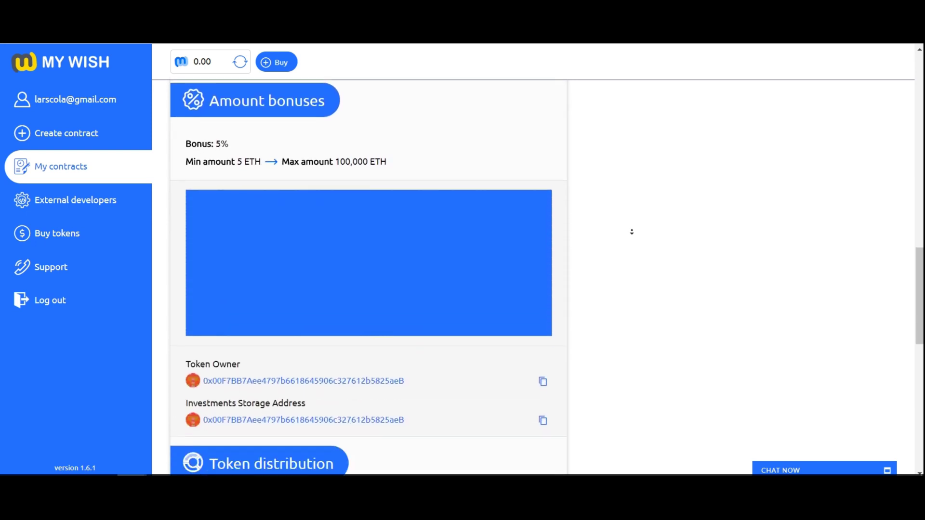
scroll(631, 232, down, 5)
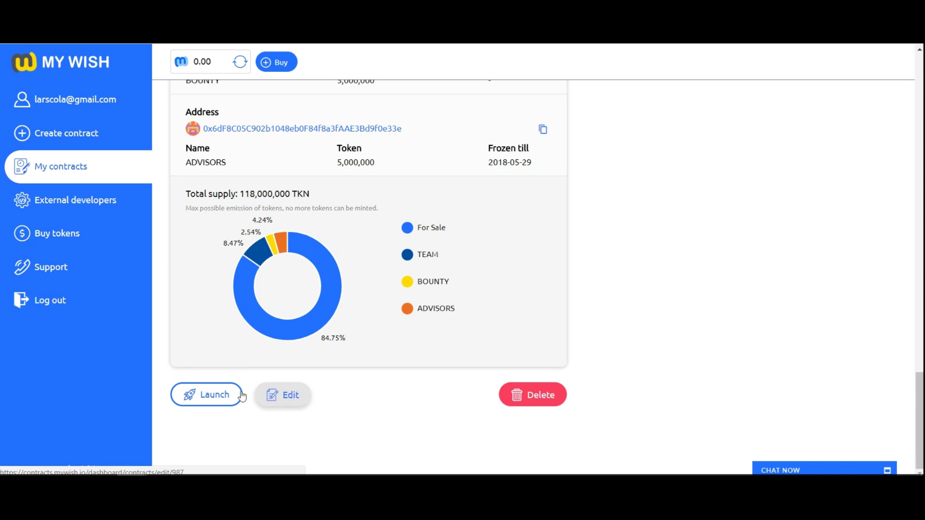
Launch the MyCrowdSale contract from its preview page to bring up the disclaimer.
click(215, 396)
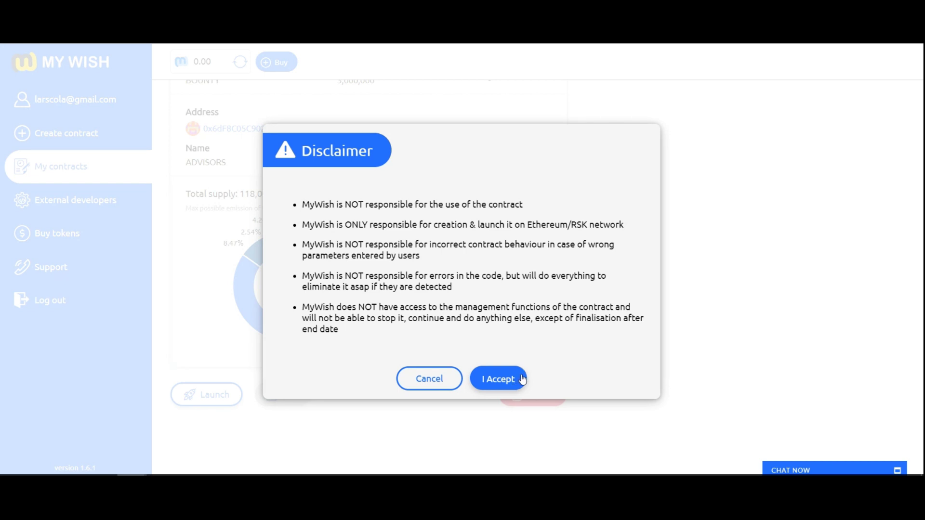
Accept the launch disclaimer and refresh MyCrowdSale until its status reads Active.
click(520, 381)
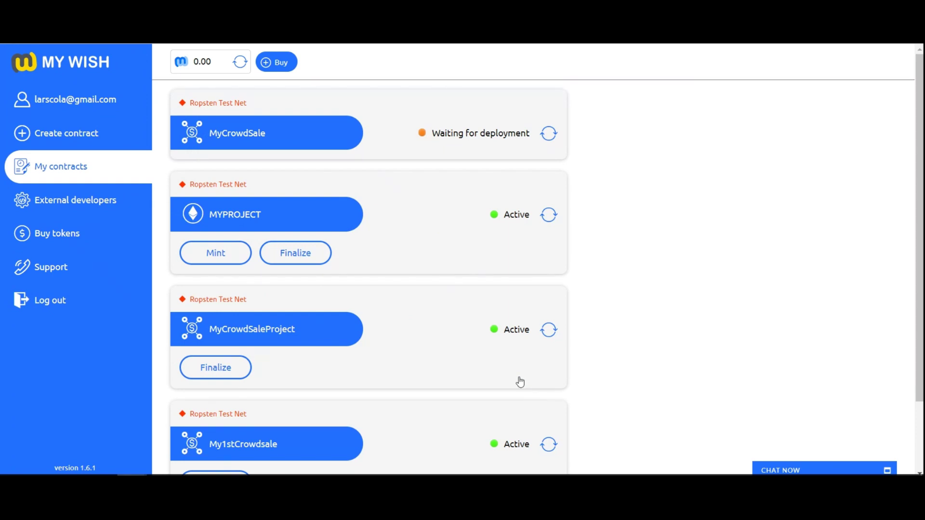
click(550, 139)
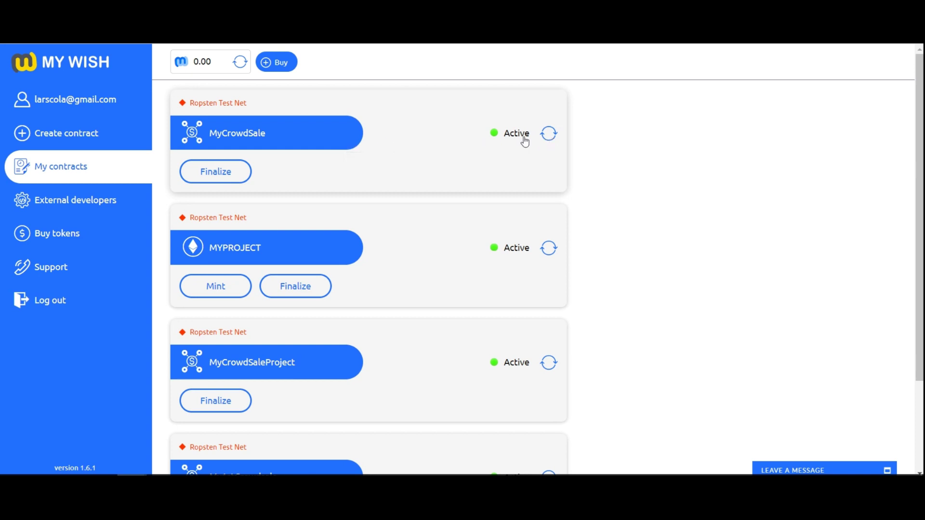
Open MyCrowdSale's details to review its crowdsale and token addresses and token distribution.
click(339, 141)
scroll(409, 169, down, 3)
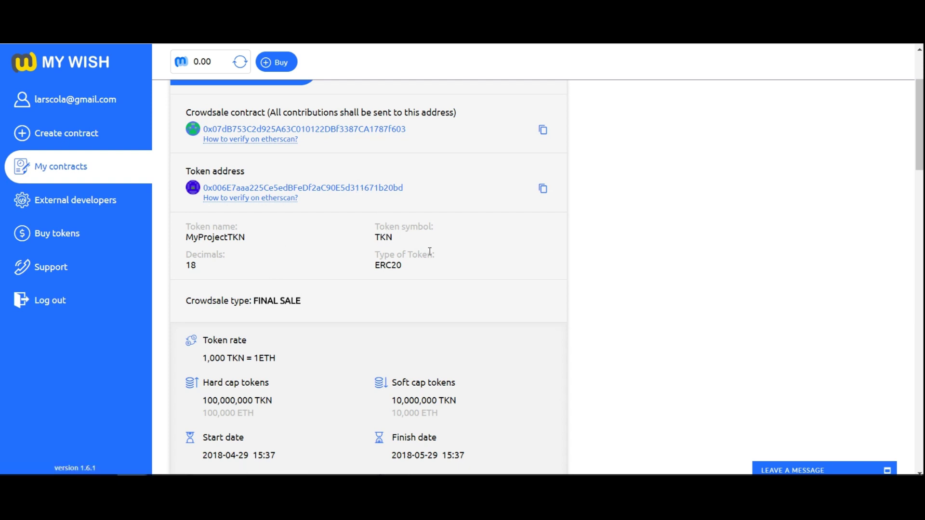
scroll(506, 251, down, 8)
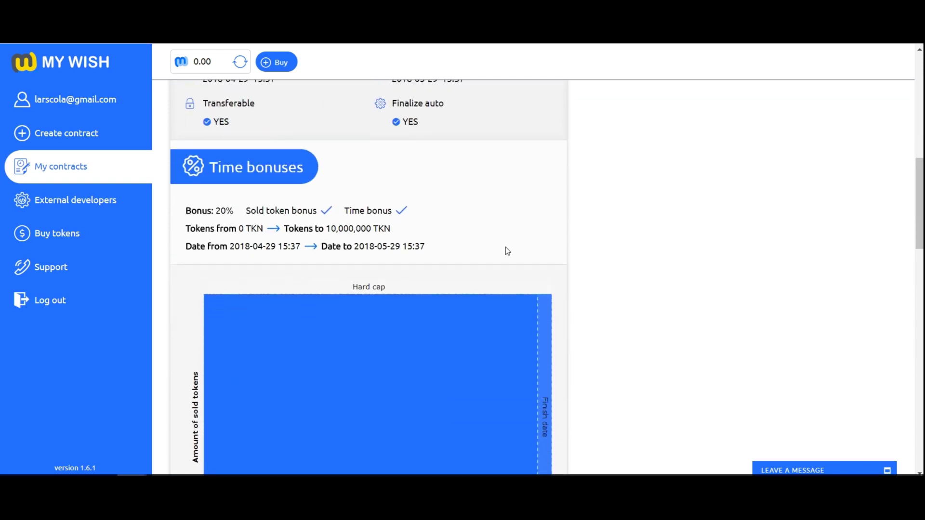
scroll(507, 248, down, 15)
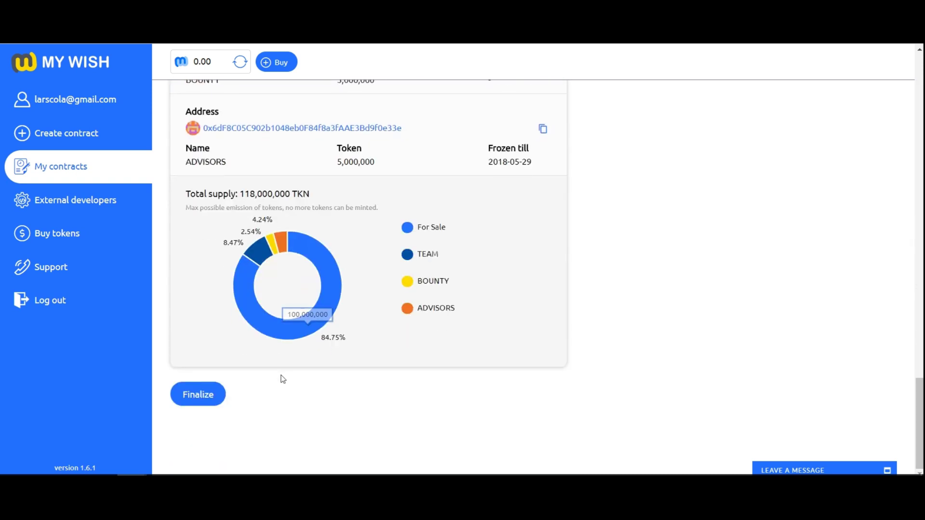